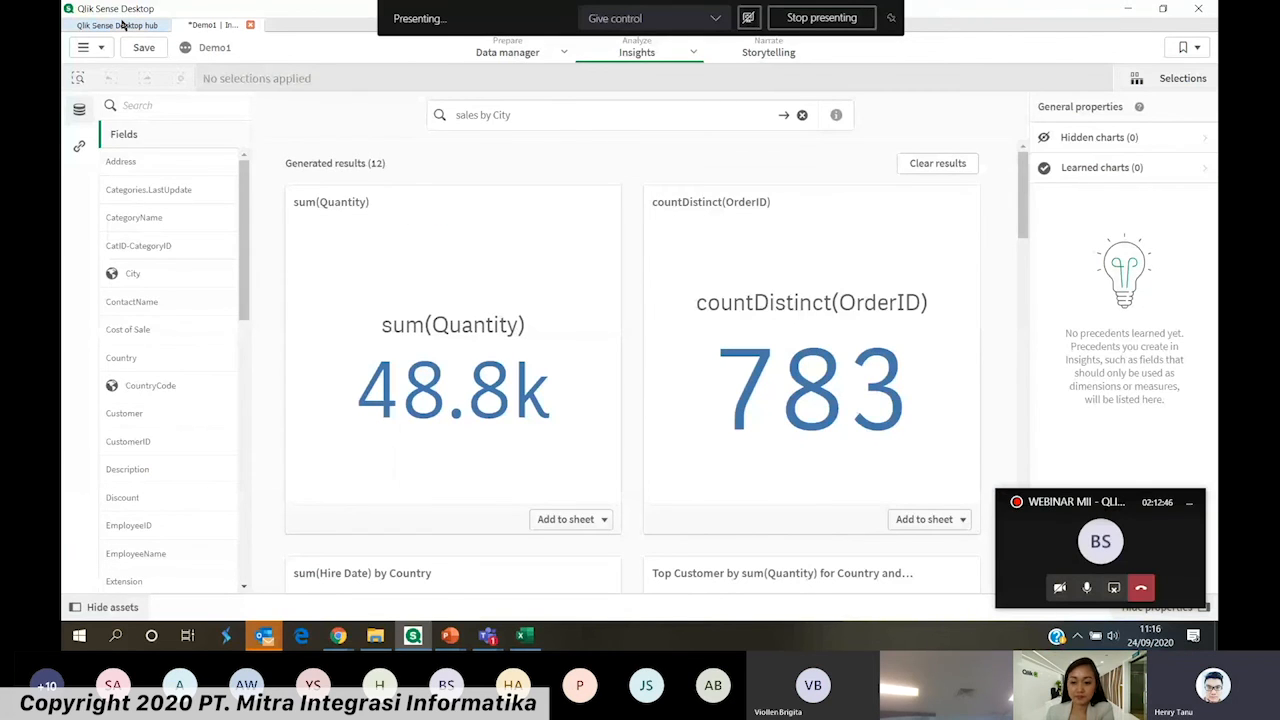
Close the Demo1 app and return to the Qlik Sense Desktop hub
click(121, 24)
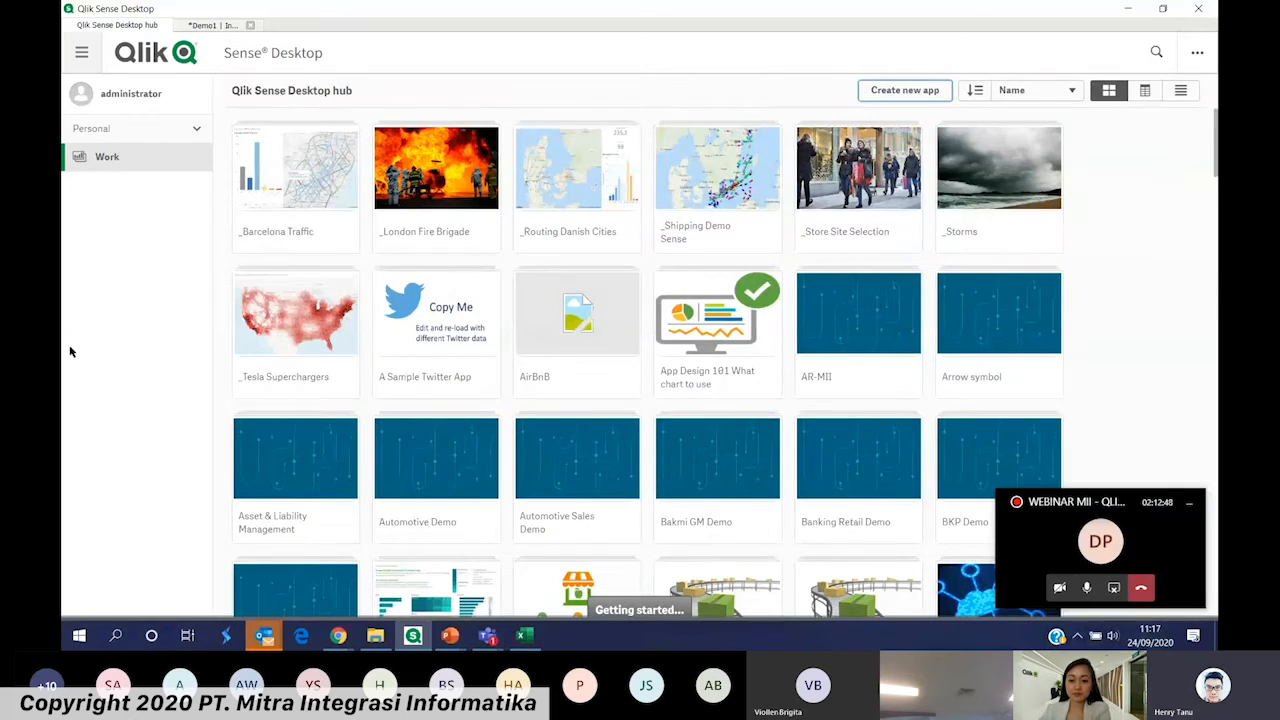
click(251, 25)
click(633, 373)
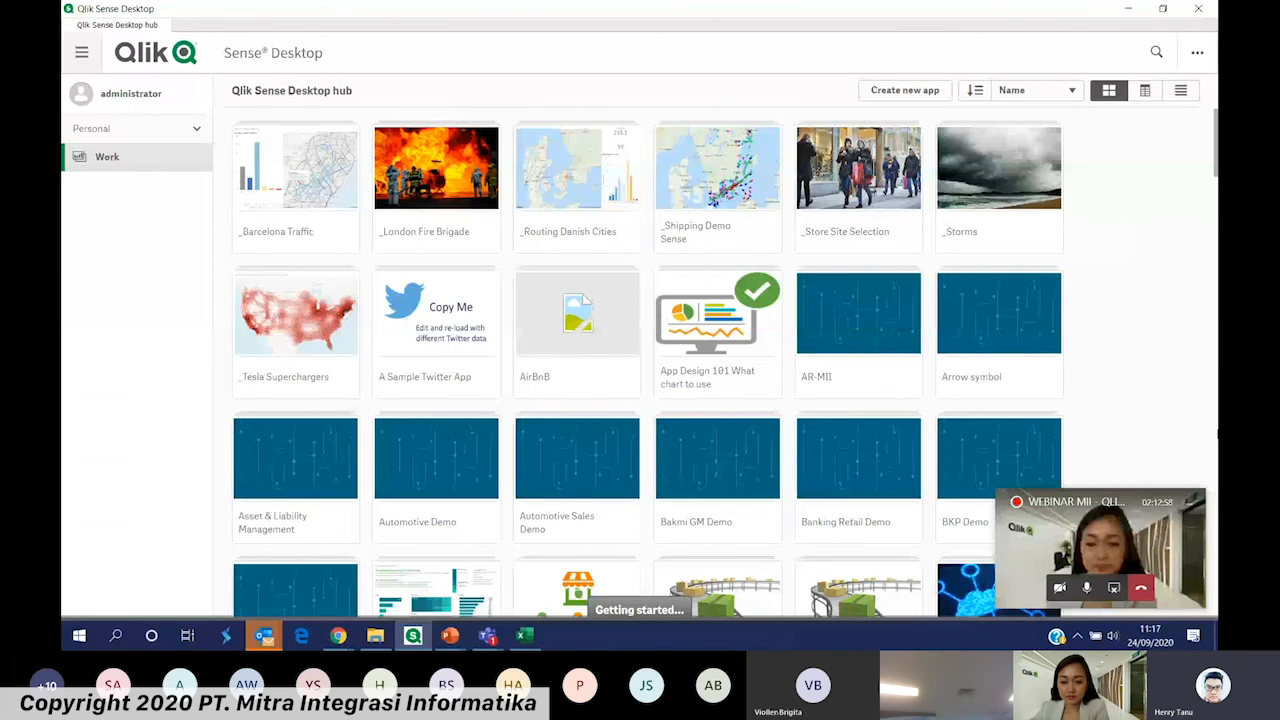
click(1120, 495)
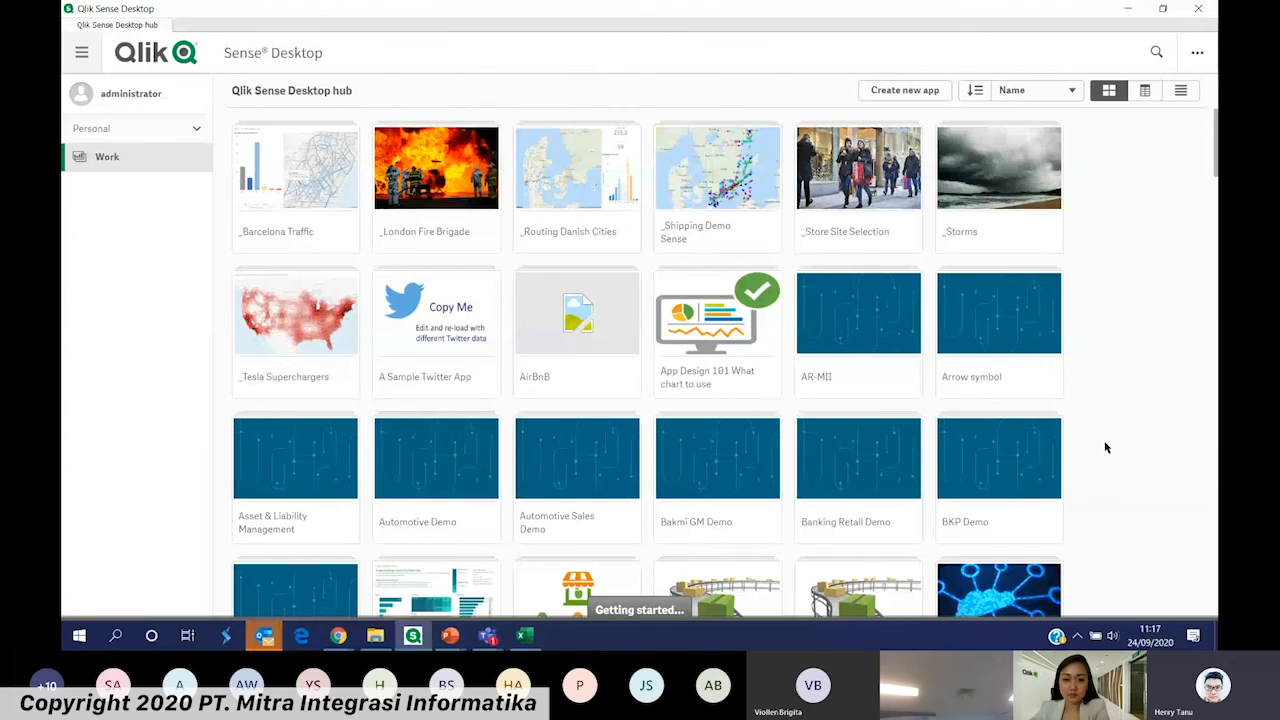
Open the Consumer Goods Sales - Qlik Analytics Tour app from the hub and show its KPI Dashboard sheet
scroll(1071, 425, down, 3)
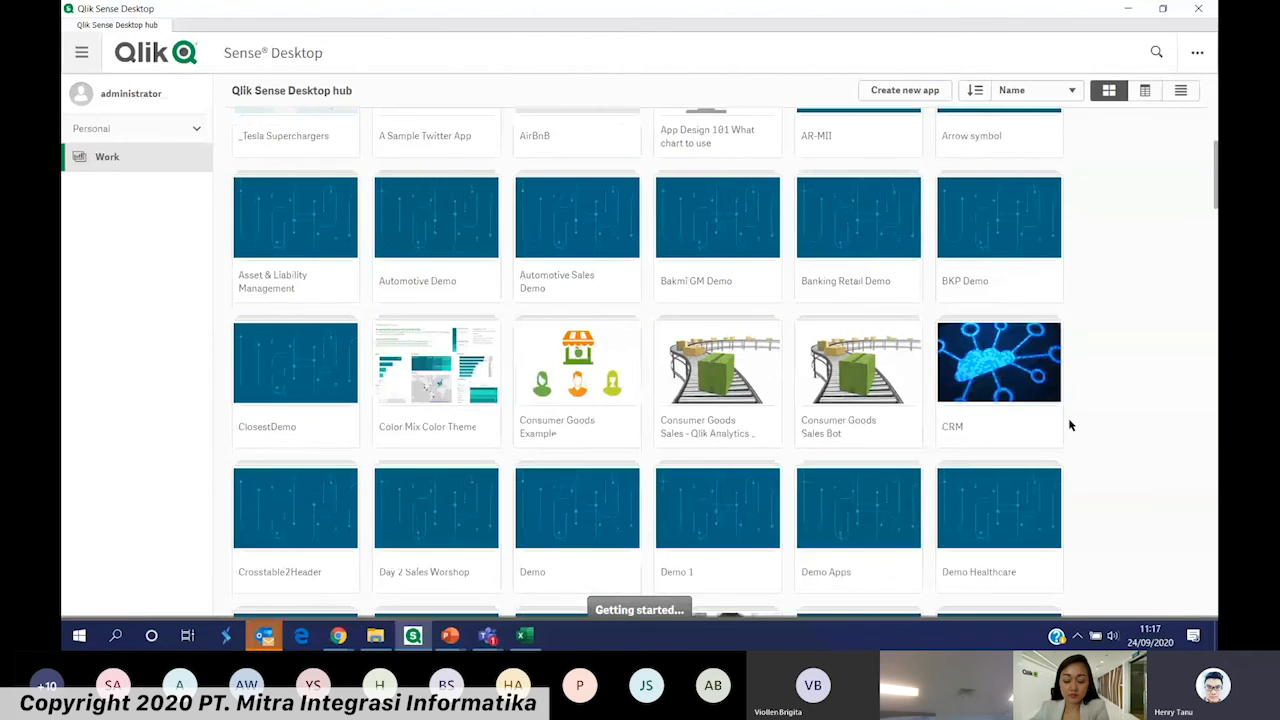
scroll(1070, 424, down, 2)
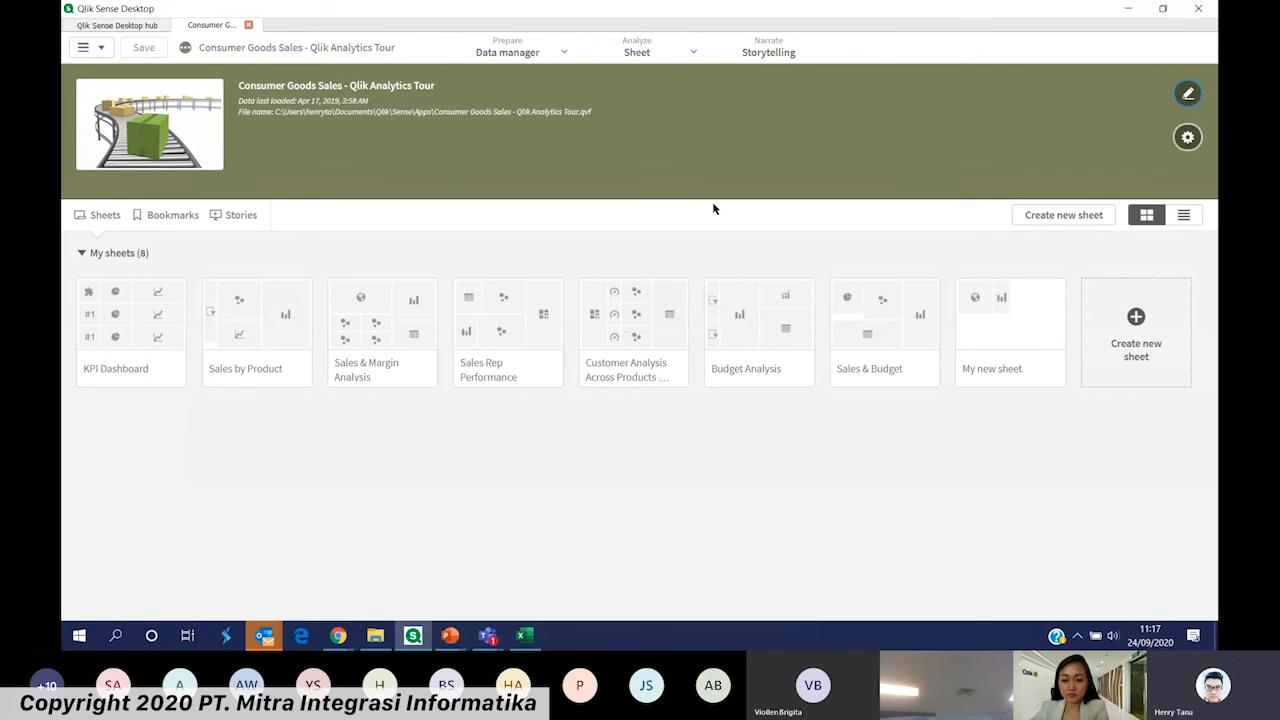
click(123, 309)
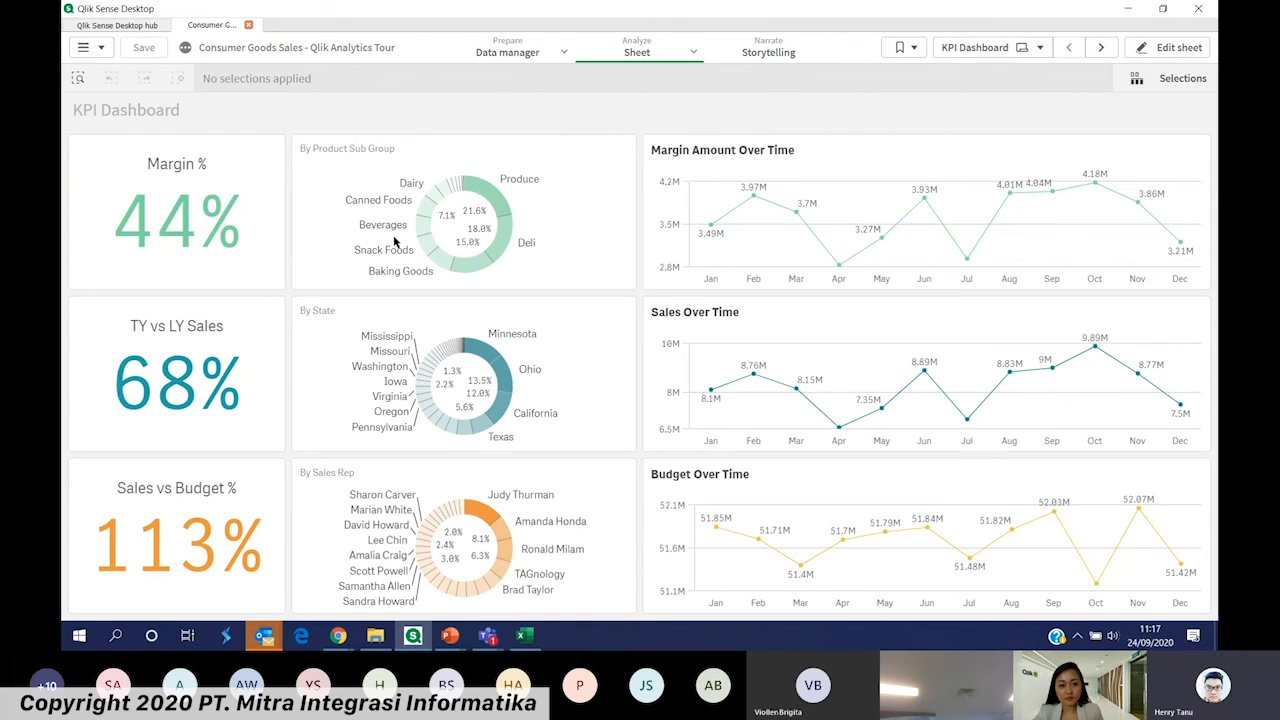
Browse through the segments of the product sub group, state and sales rep donut charts on the KPI Dashboard
scroll(394, 242, down, 3)
scroll(445, 386, up, 1)
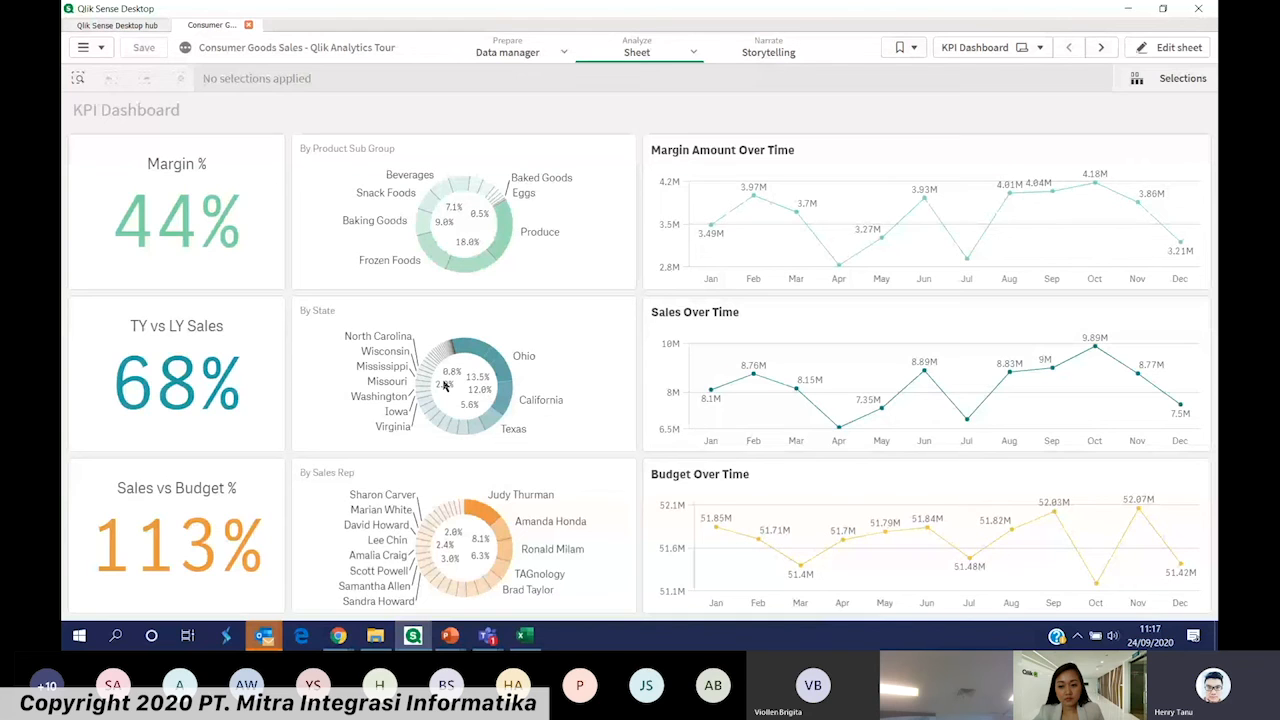
scroll(445, 386, up, 1)
scroll(478, 520, up, 2)
scroll(478, 520, down, 2)
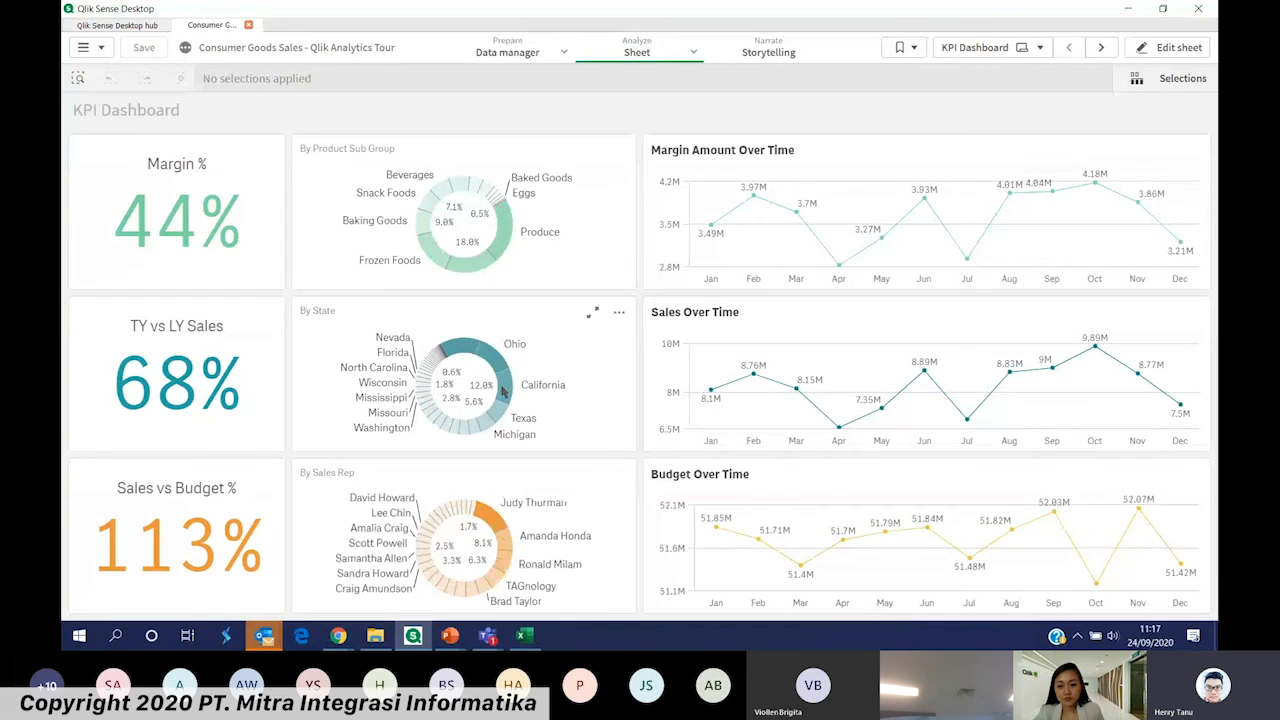
scroll(503, 392, down, 2)
scroll(474, 210, down, 3)
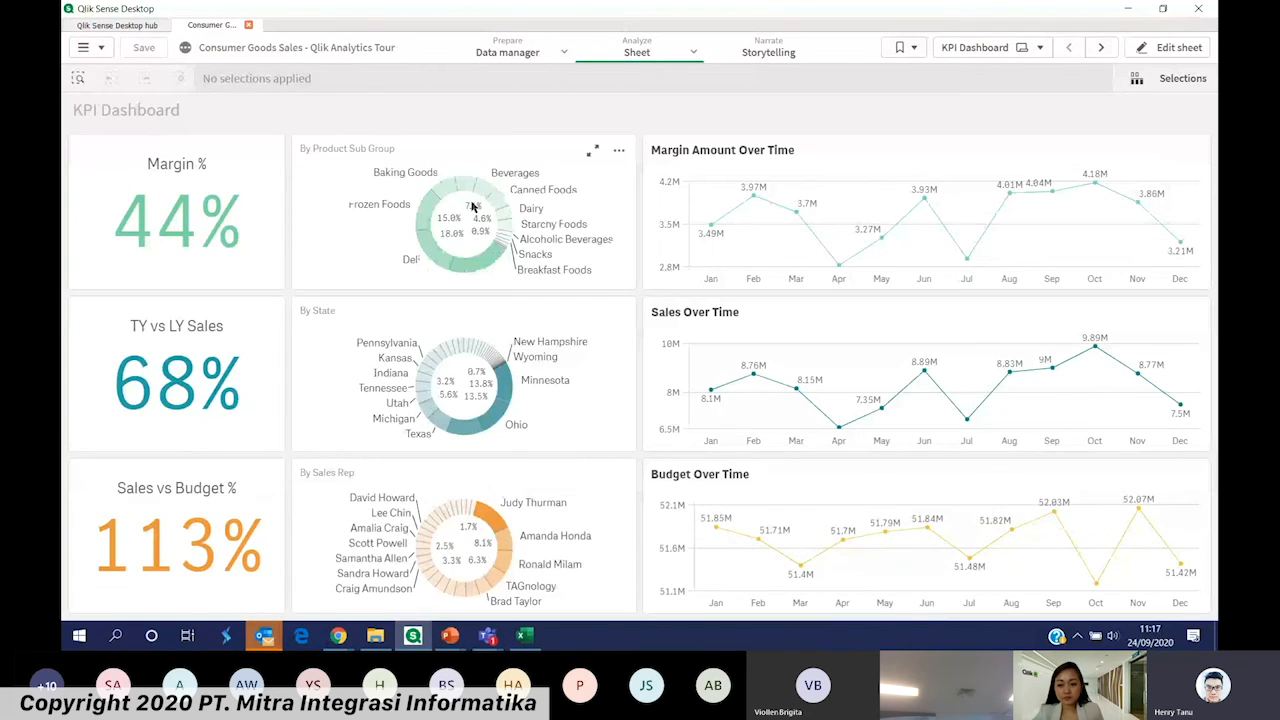
scroll(474, 207, down, 2)
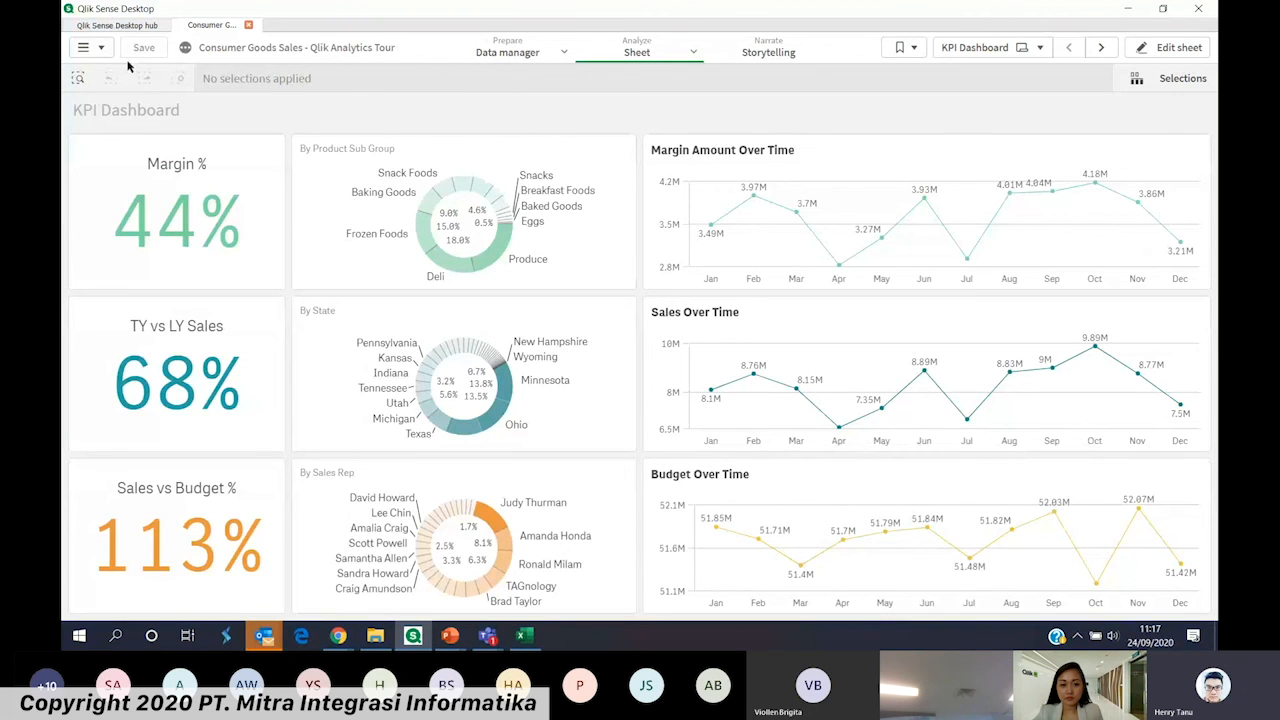
Create a new app named Demo Webinar from the hub and open it
click(117, 25)
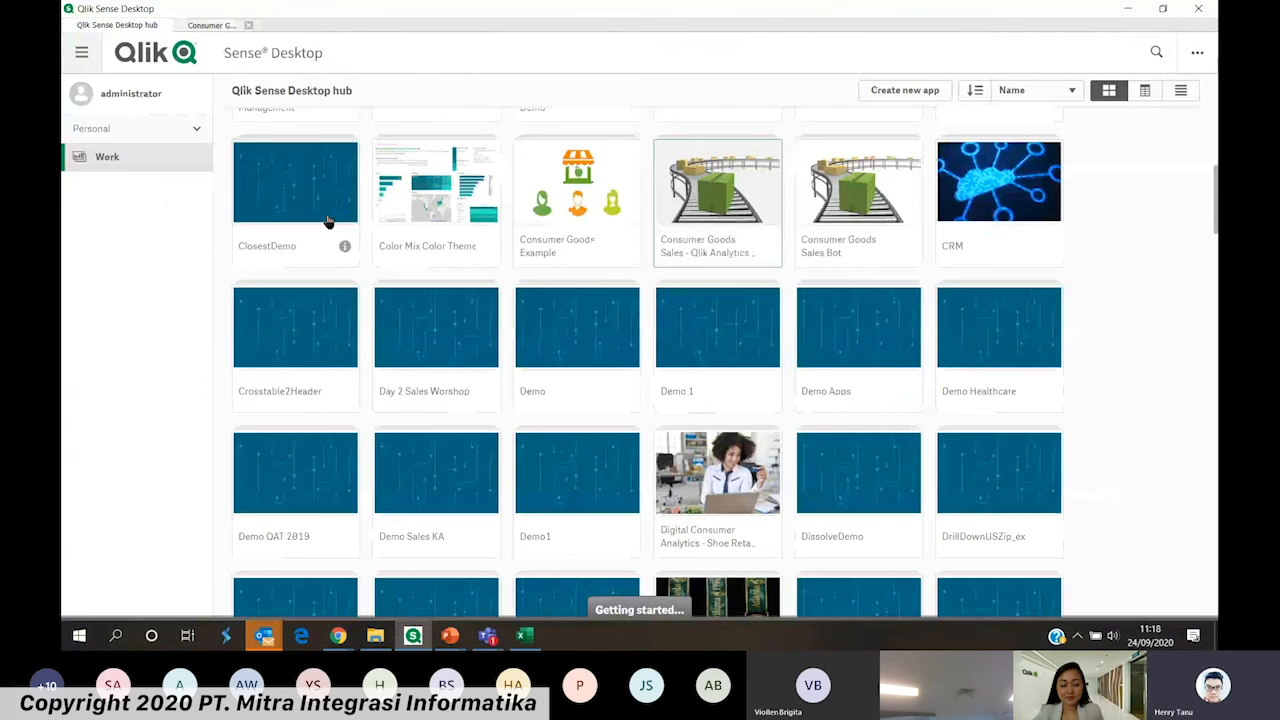
click(905, 90)
text(Demo)
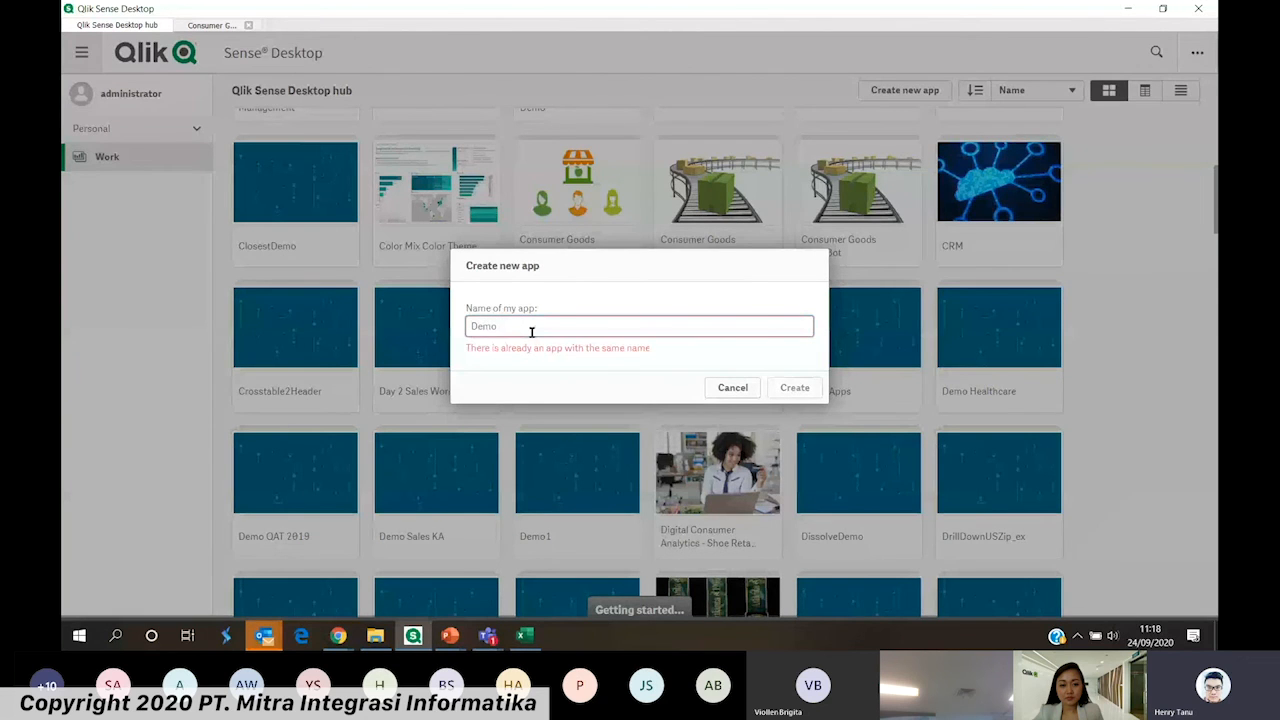
text( Weniar)
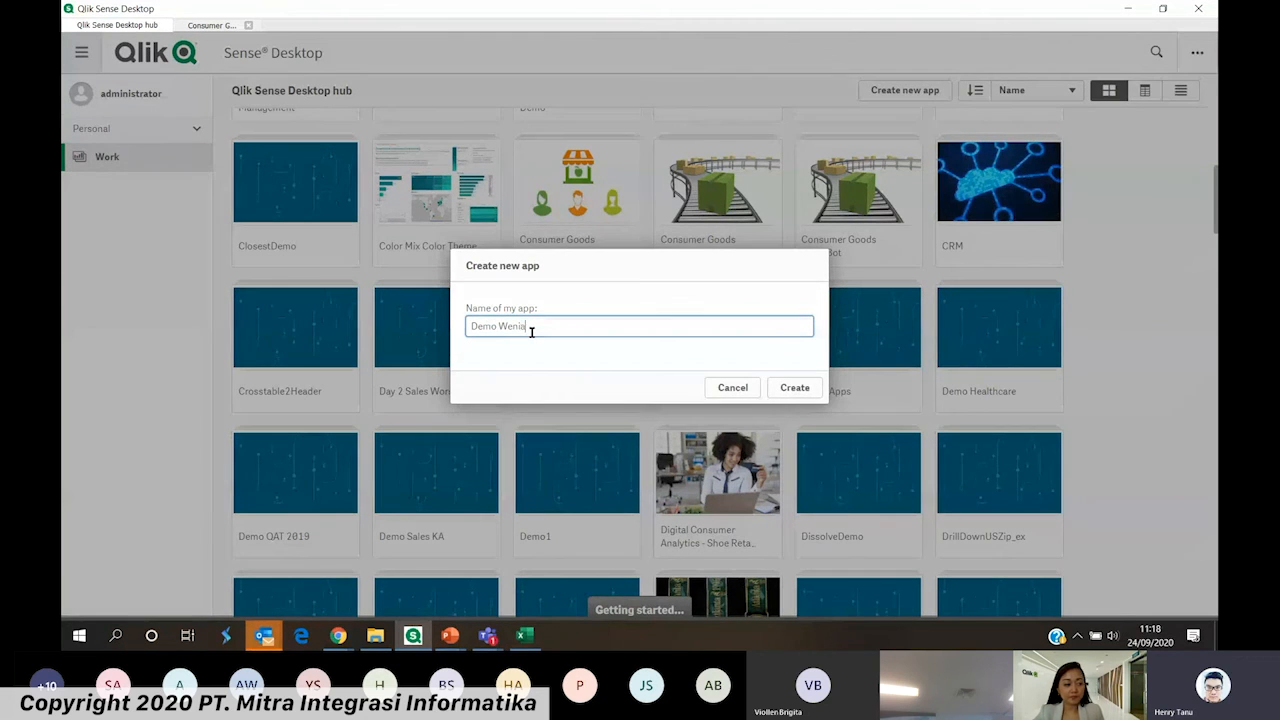
key(BackSpace)
key(BackSpace)
key(BackSpace)
key(BackSpace)
text(binar)
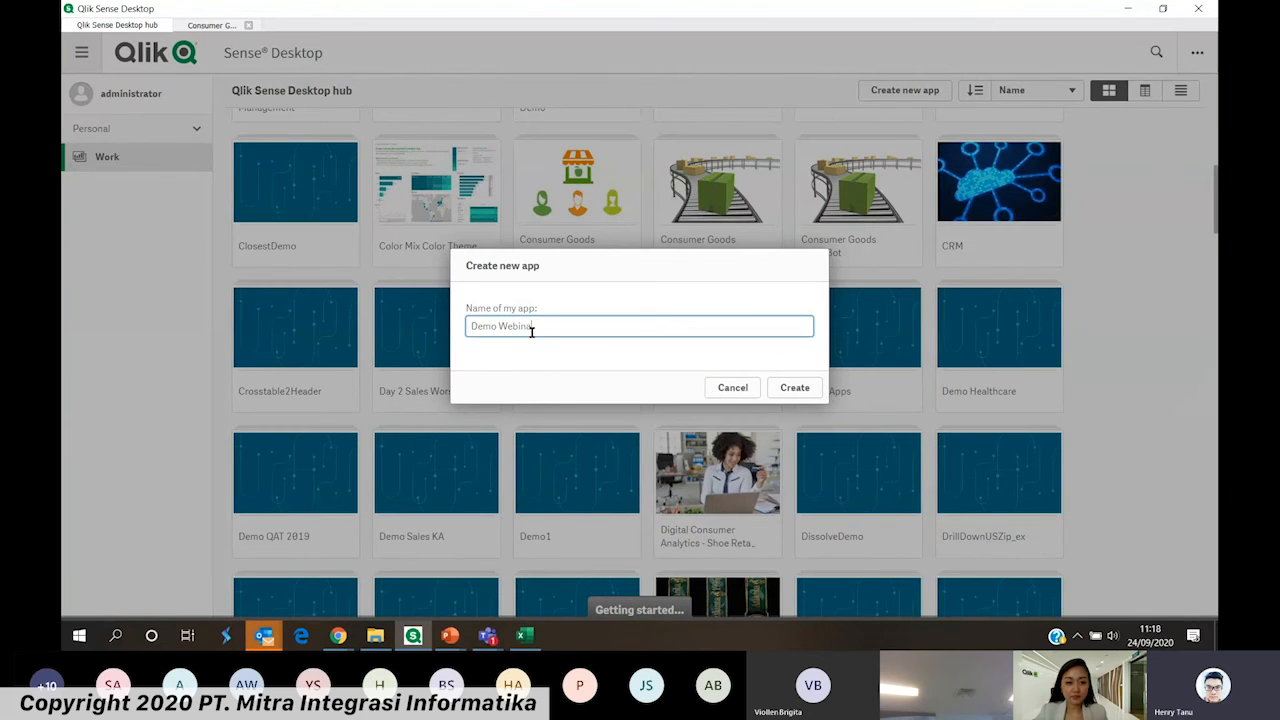
click(795, 388)
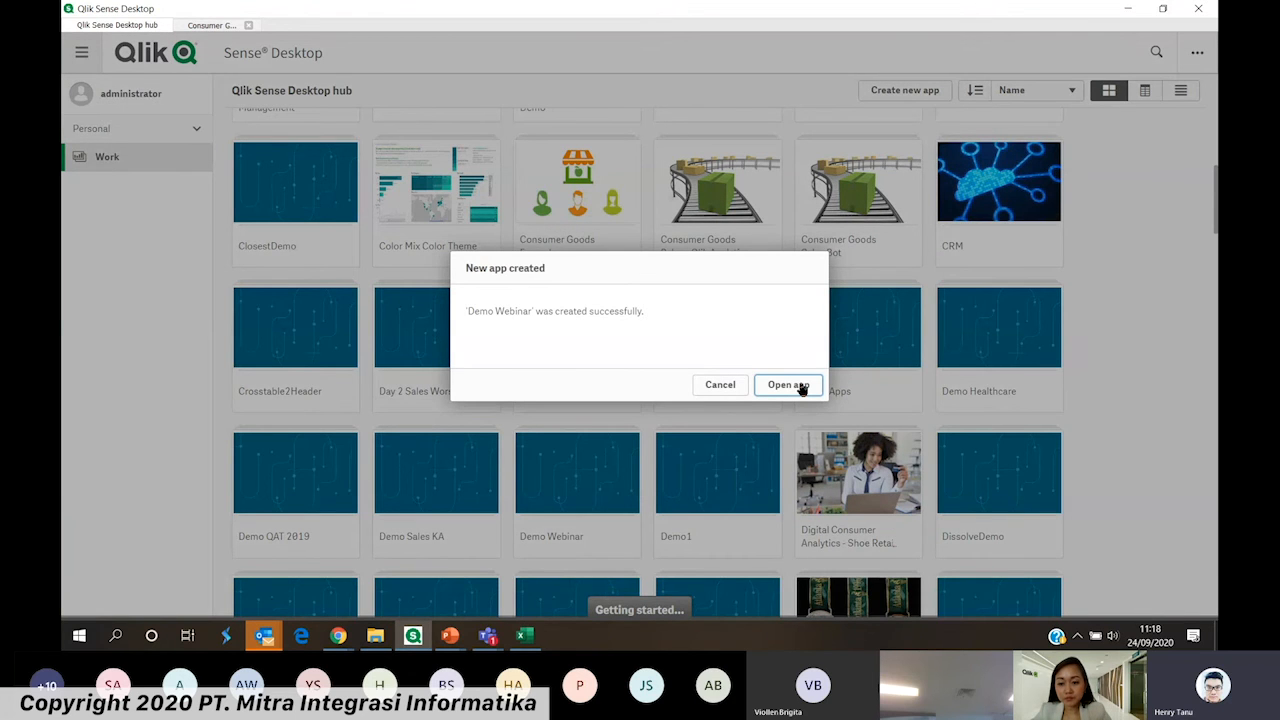
click(801, 388)
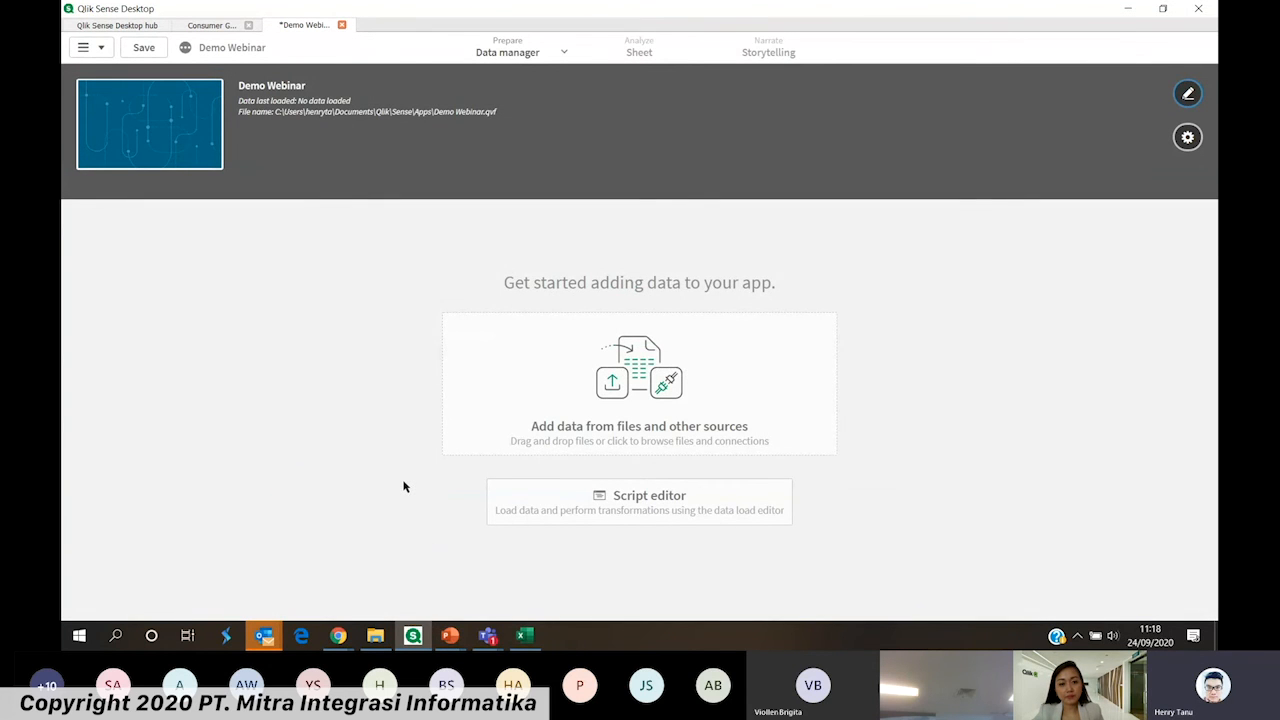
Examine the data source connectors available for the new app, including the REST connection settings
click(548, 408)
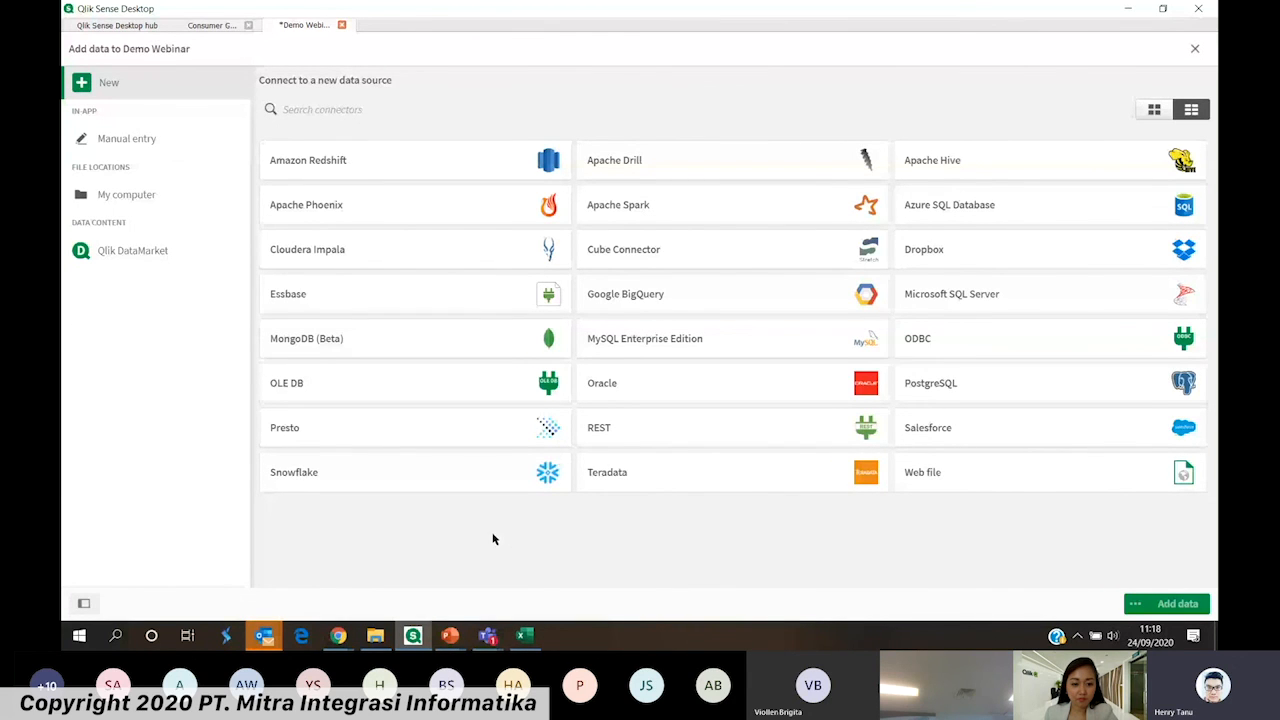
click(703, 437)
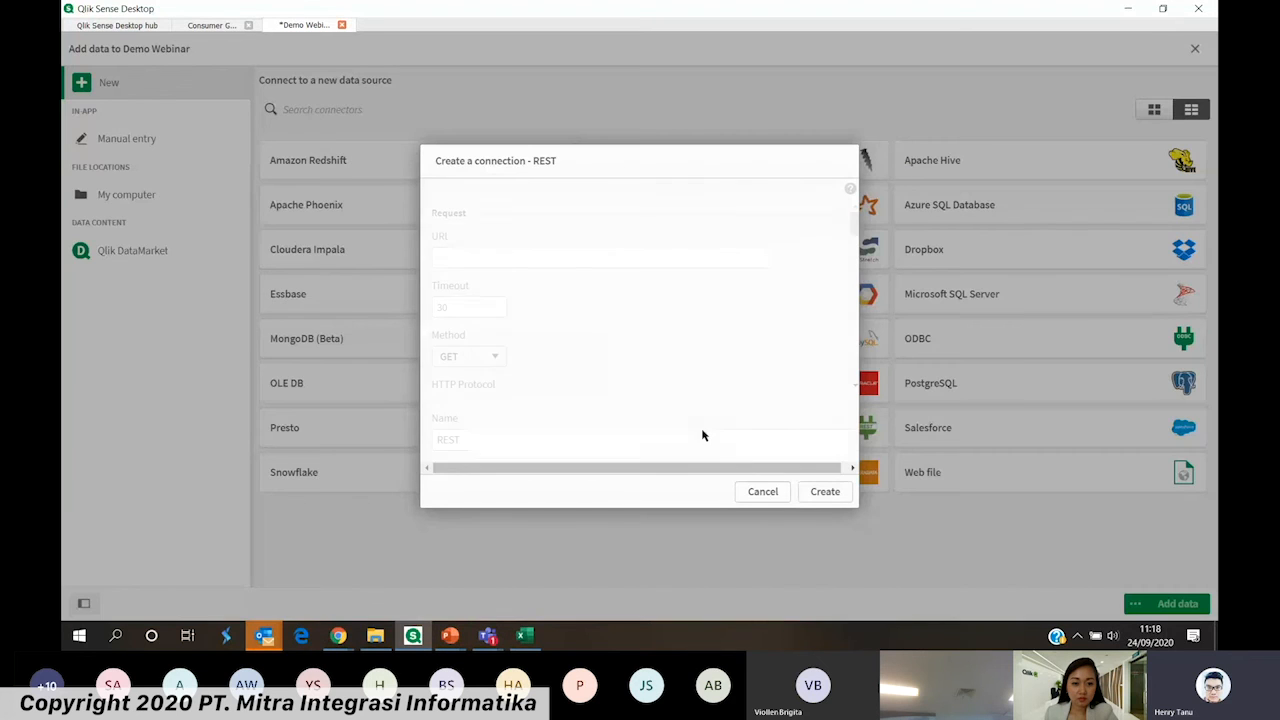
click(777, 497)
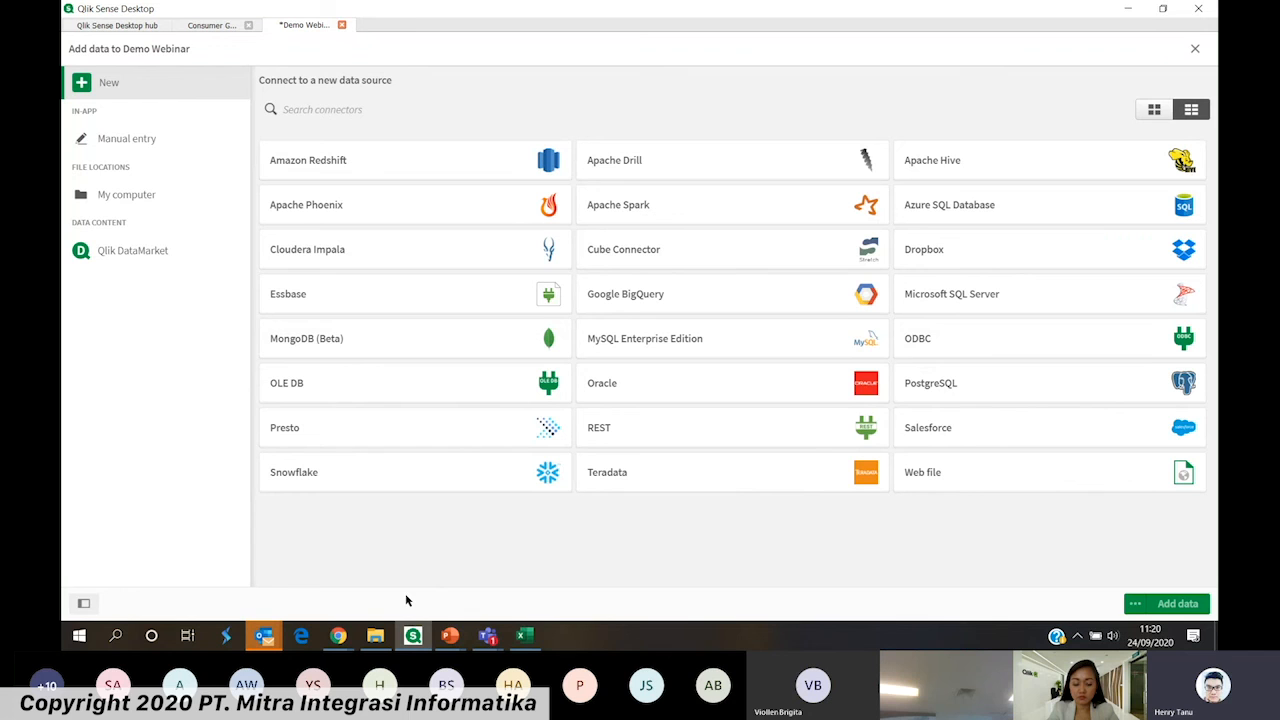
Open Sales Data.xlsx from the Demo Data folder in File Explorer and view its contents in Excel
mouse_move(375, 635)
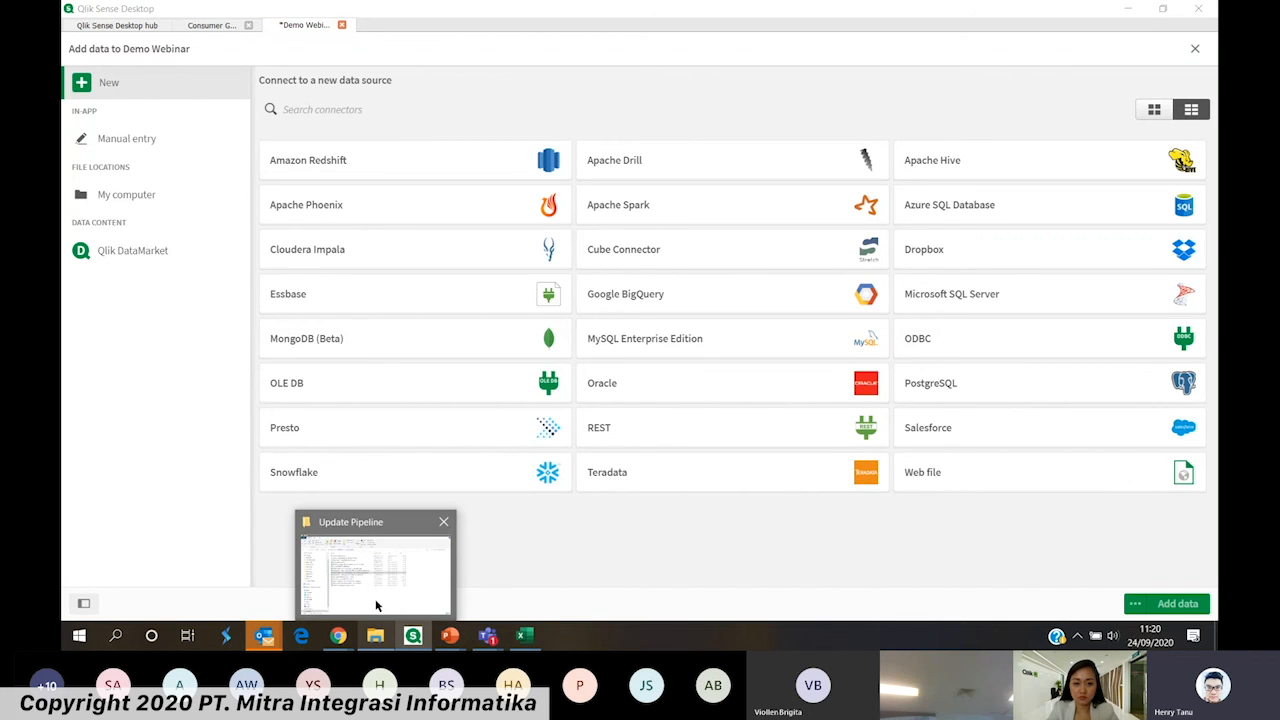
click(377, 590)
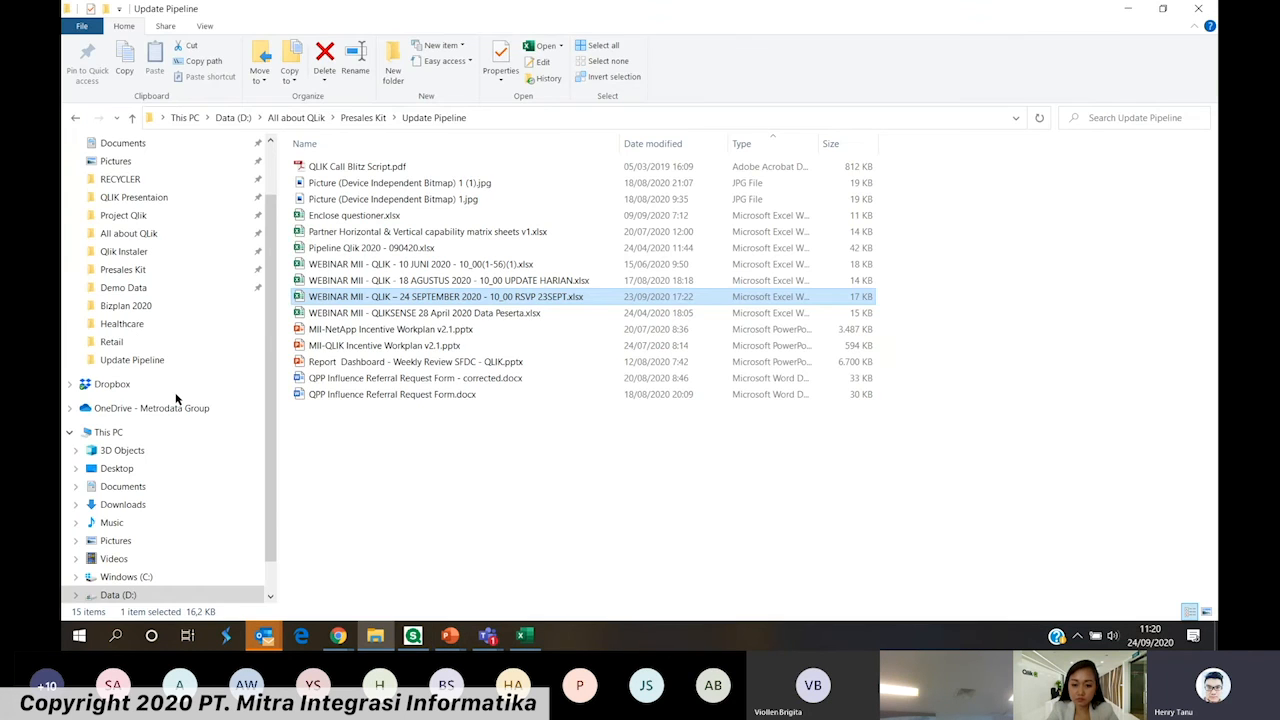
click(123, 287)
click(371, 263)
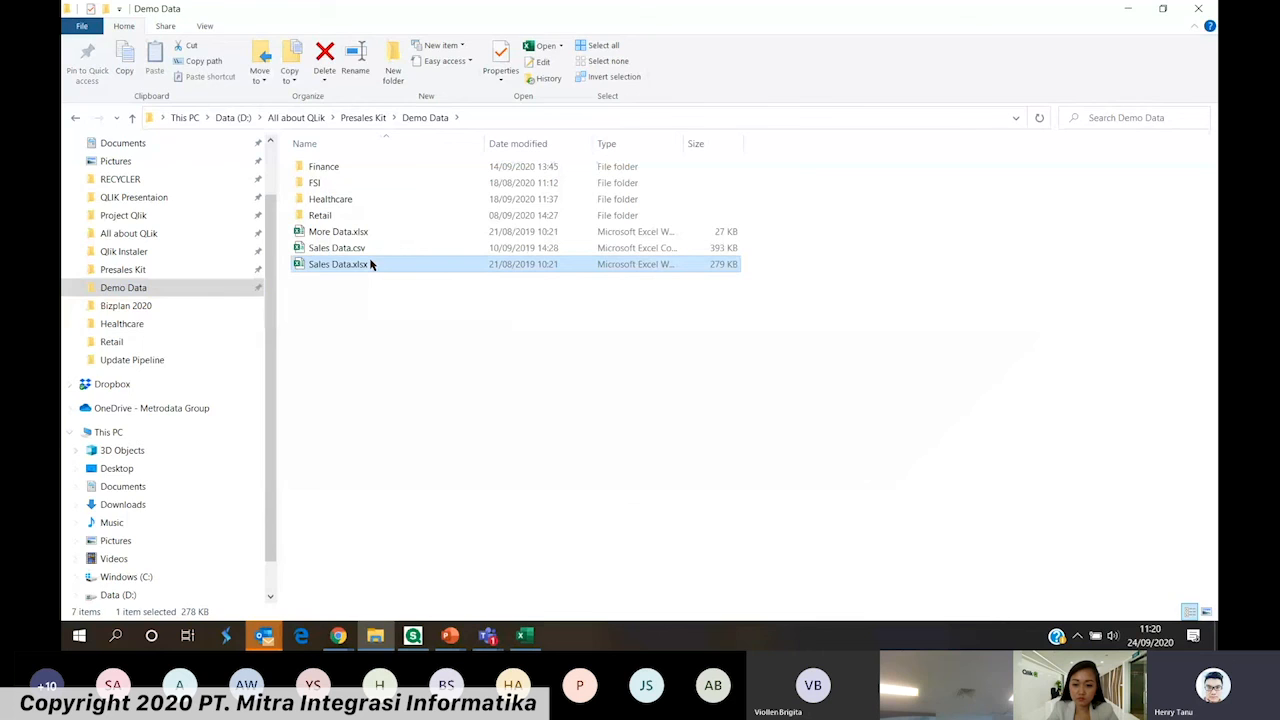
double_click(371, 263)
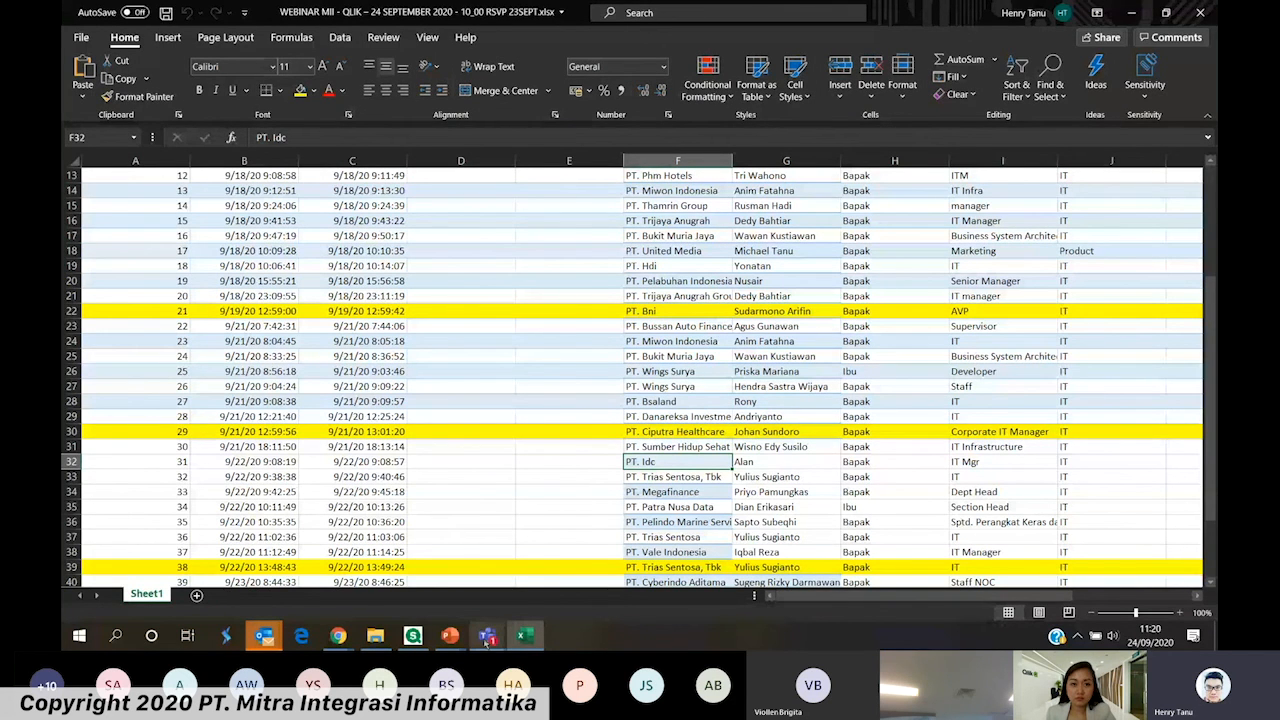
click(525, 636)
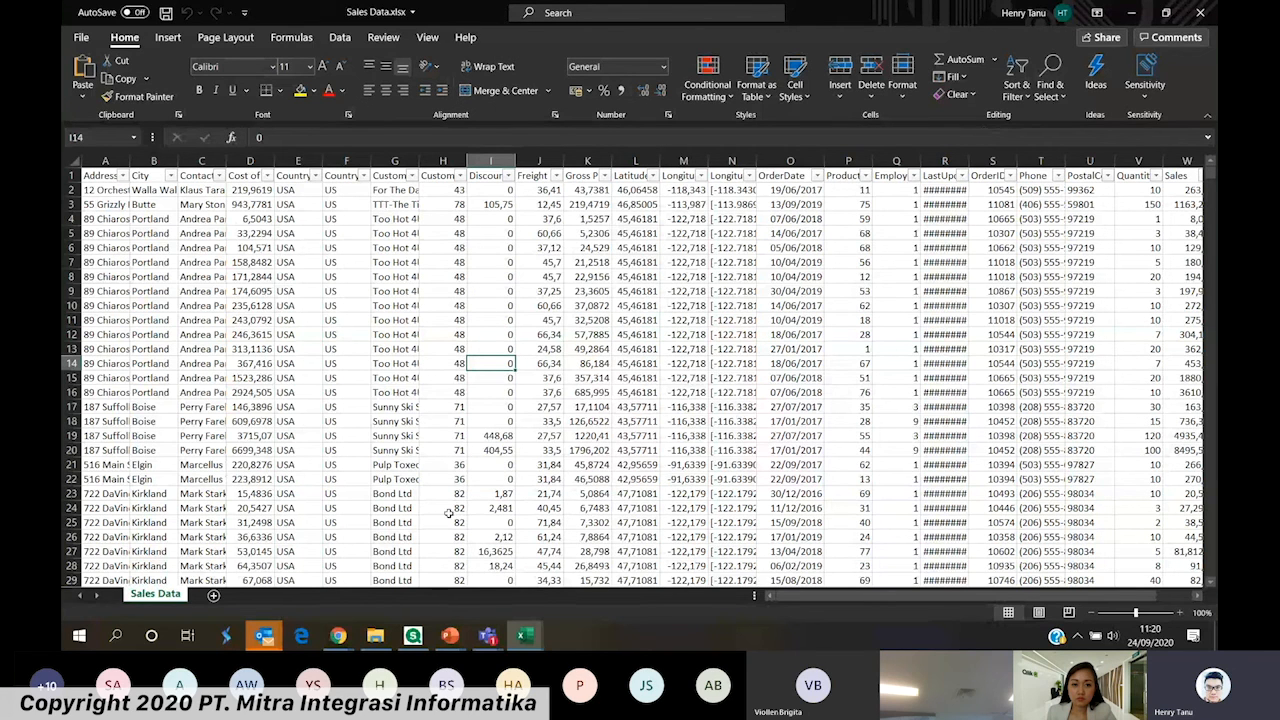
Switch back to Qlik Sense, leave the connector list and bring Sales Data.xlsx from the Demo Data folder into the Demo Webinar app
key(alt+Tab)
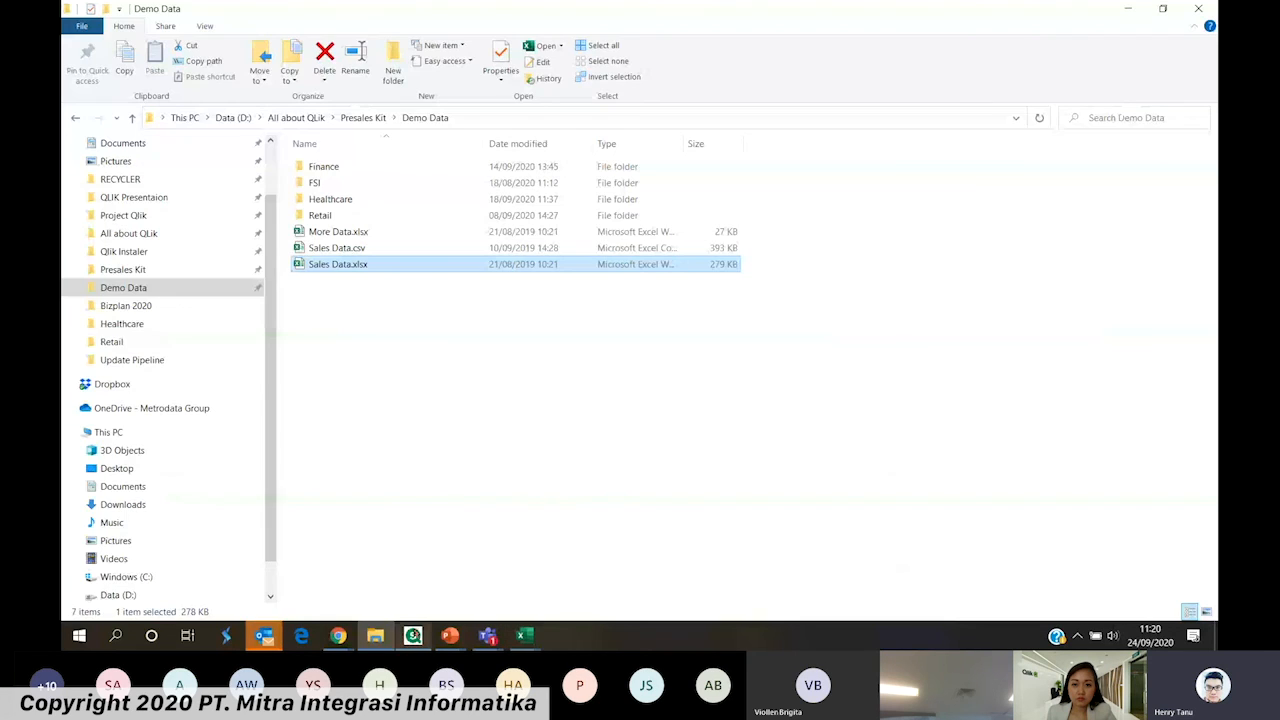
click(416, 630)
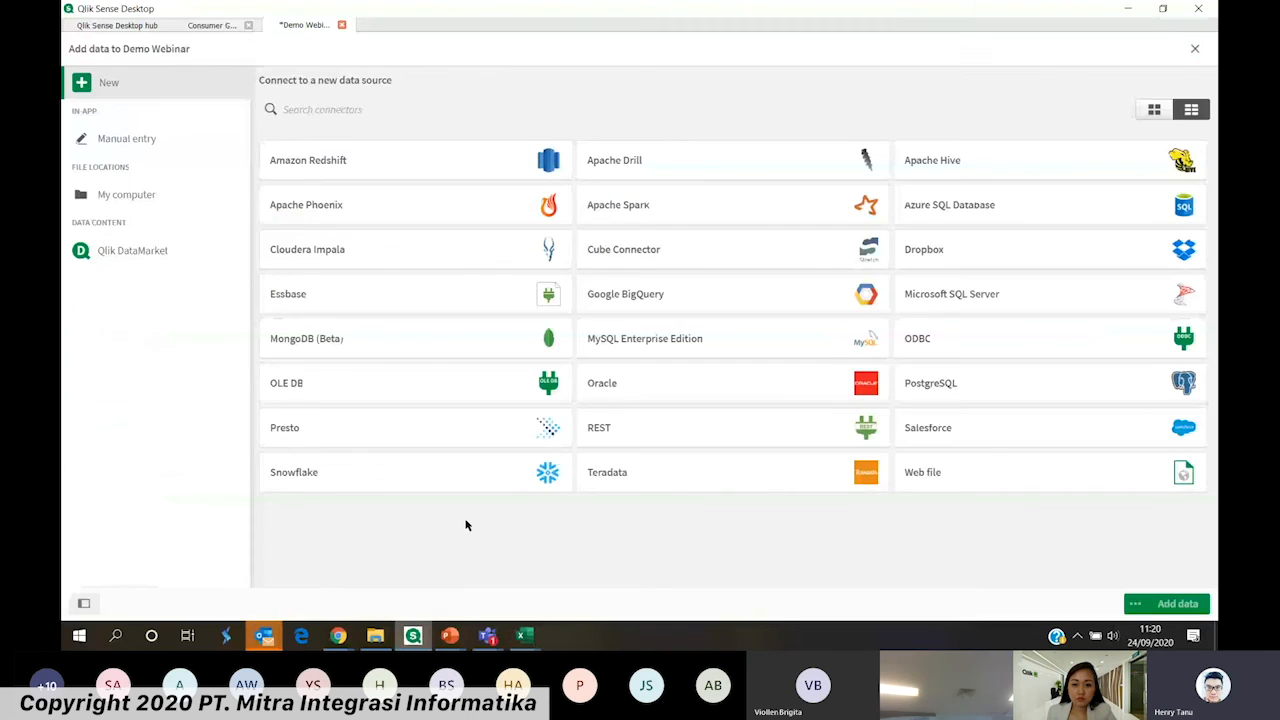
click(1195, 50)
key(alt+Tab)
drag(363, 268, 569, 424)
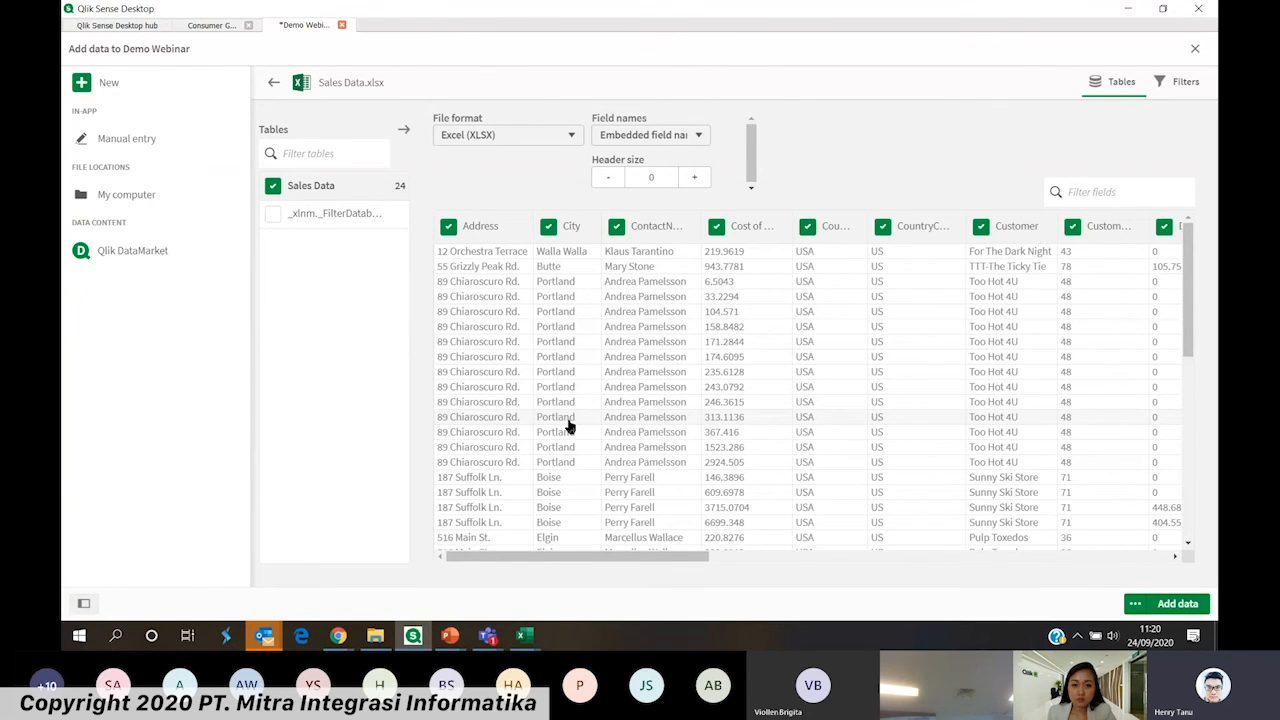
Try excluding and re-including the Address field and the whole Sales Data table in the import preview
drag(696, 557, 657, 559)
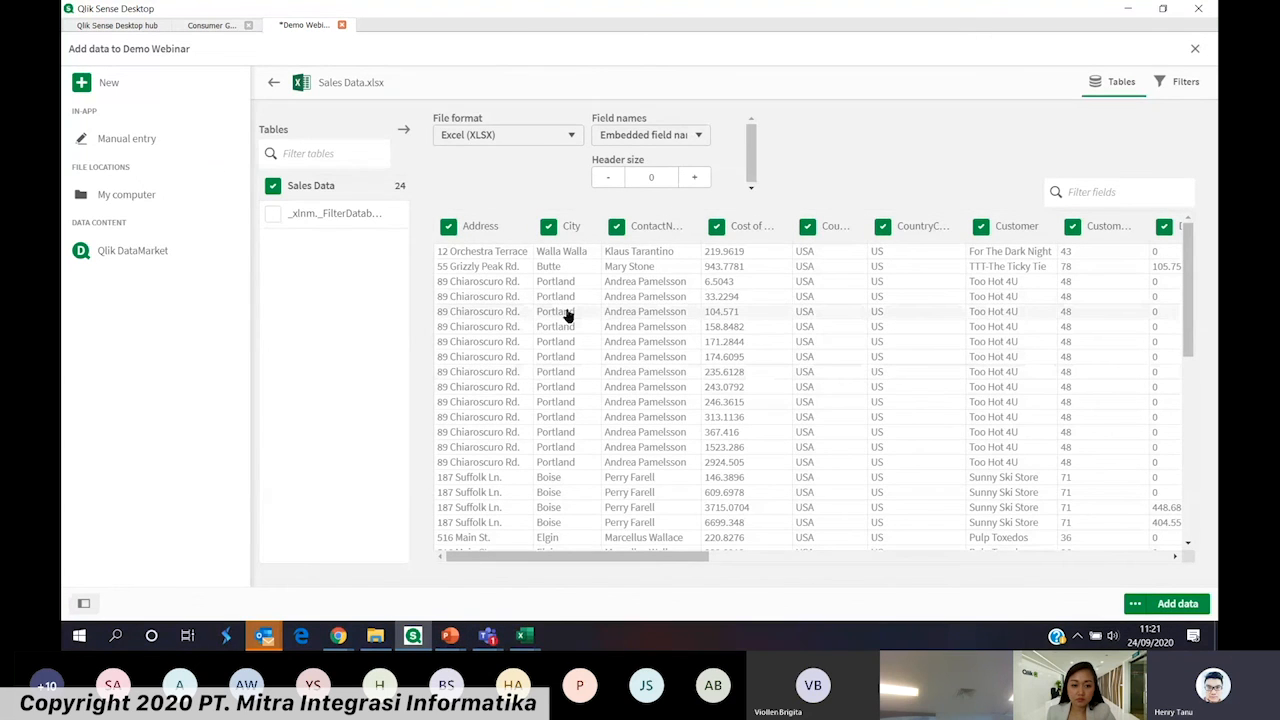
click(448, 228)
click(448, 228)
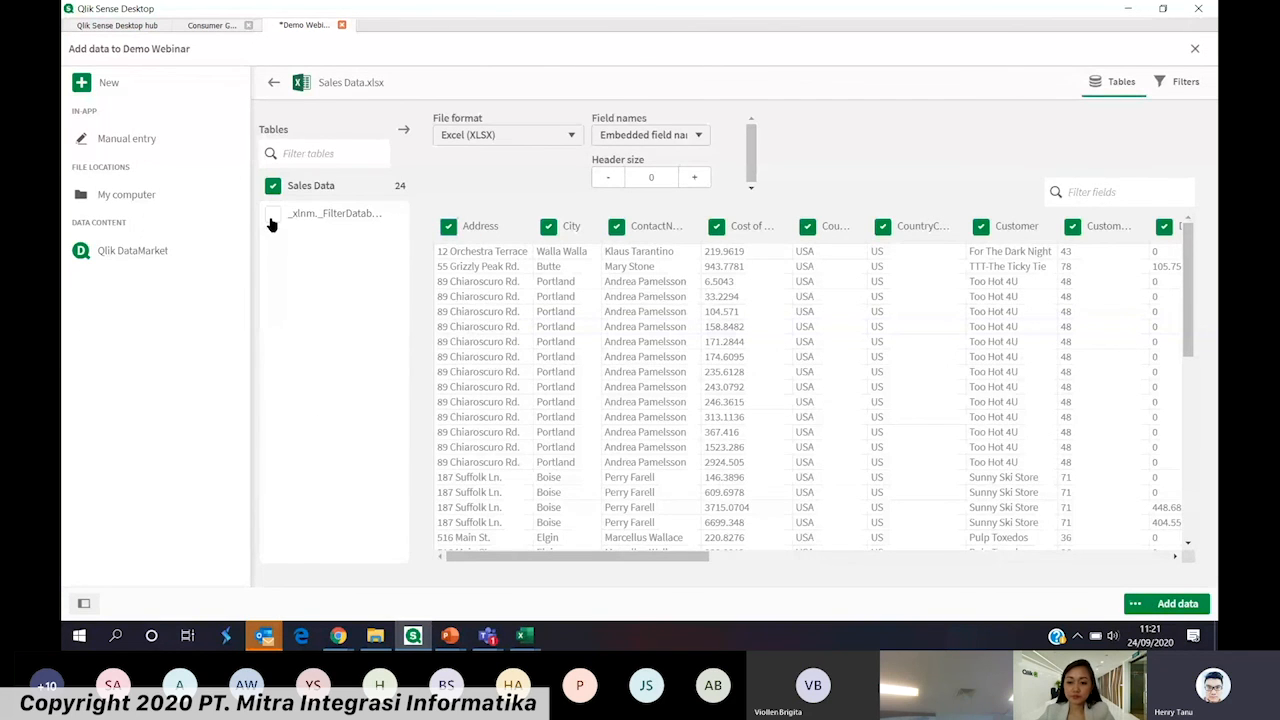
click(272, 186)
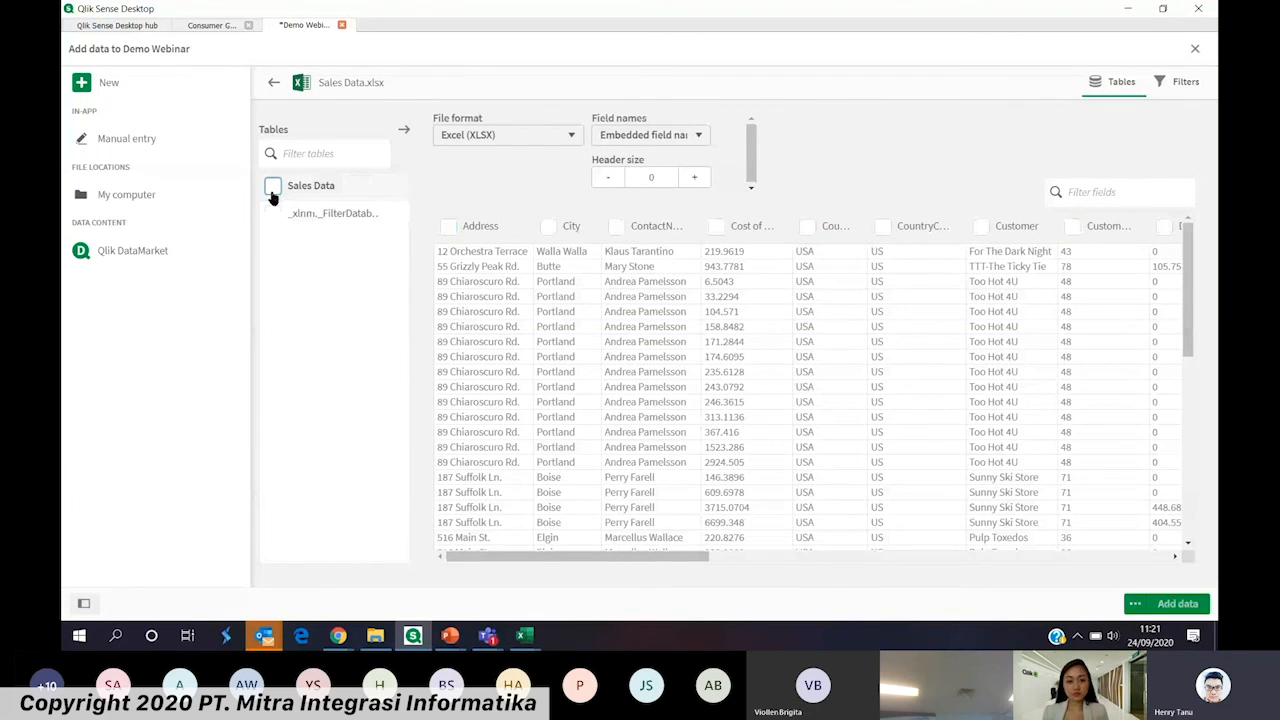
click(272, 187)
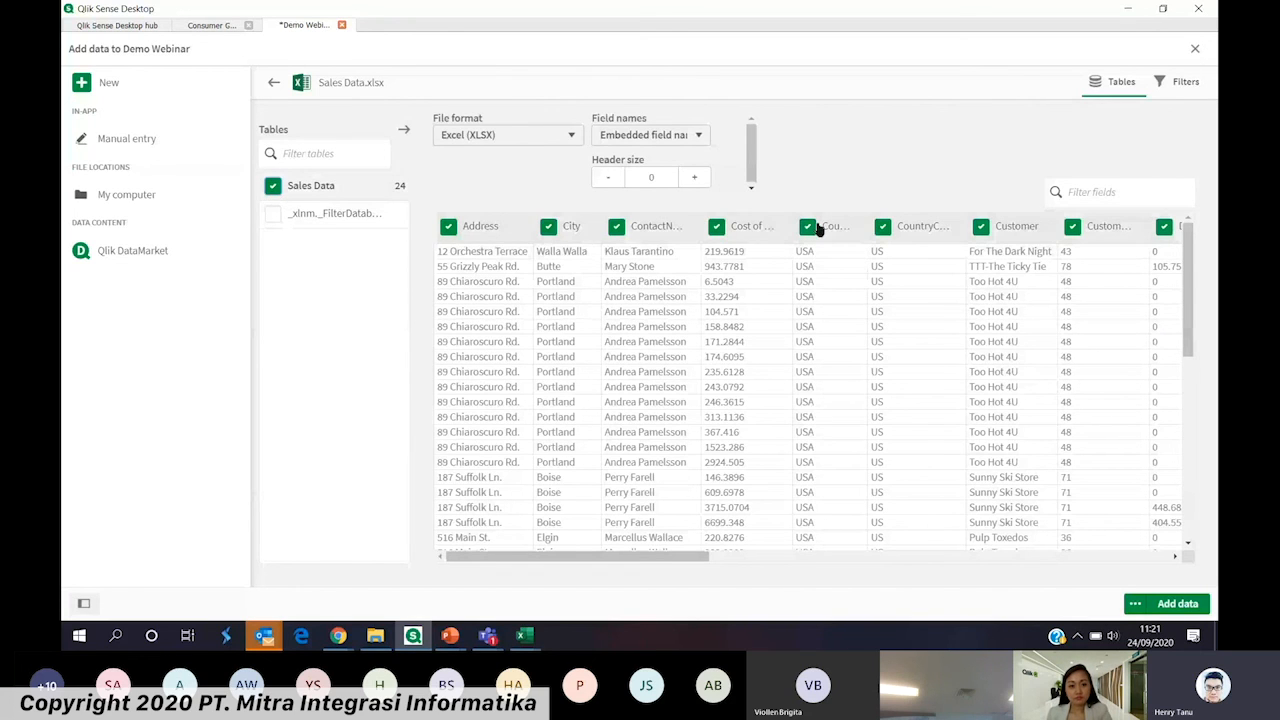
click(450, 228)
click(451, 228)
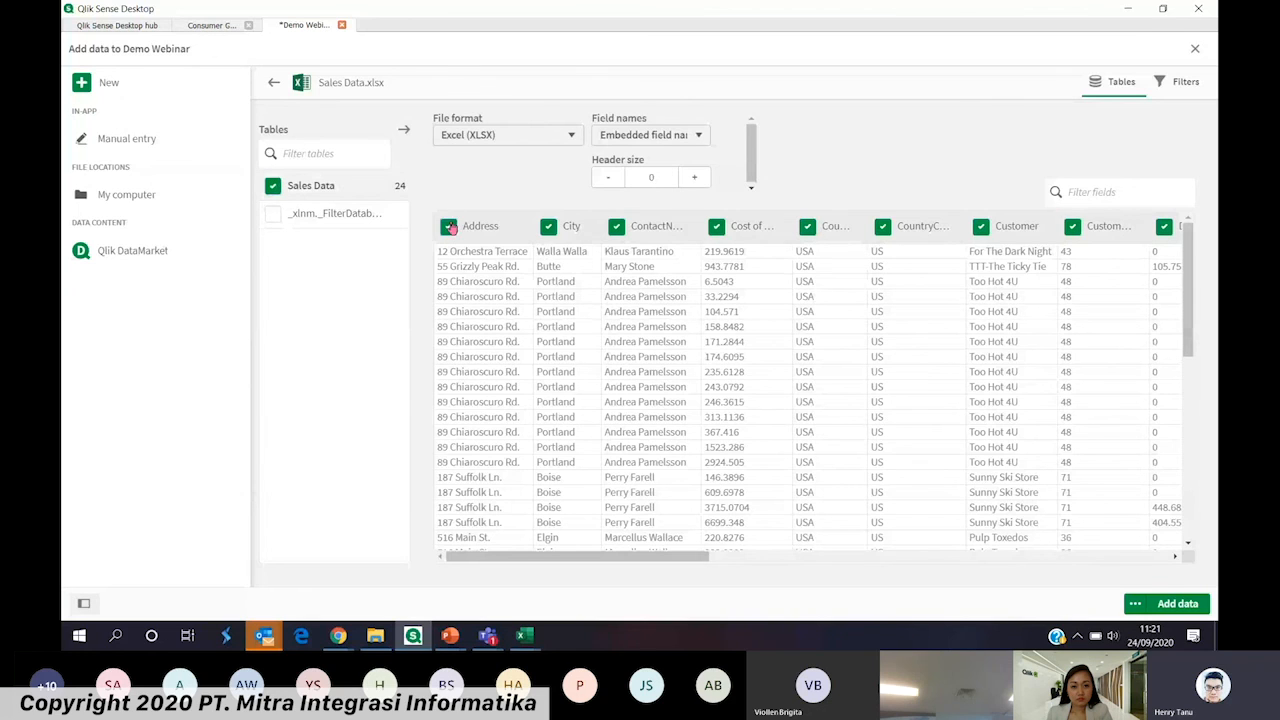
Load the Sales Data table with all its fields into the app and show it in the Data manager
click(1180, 603)
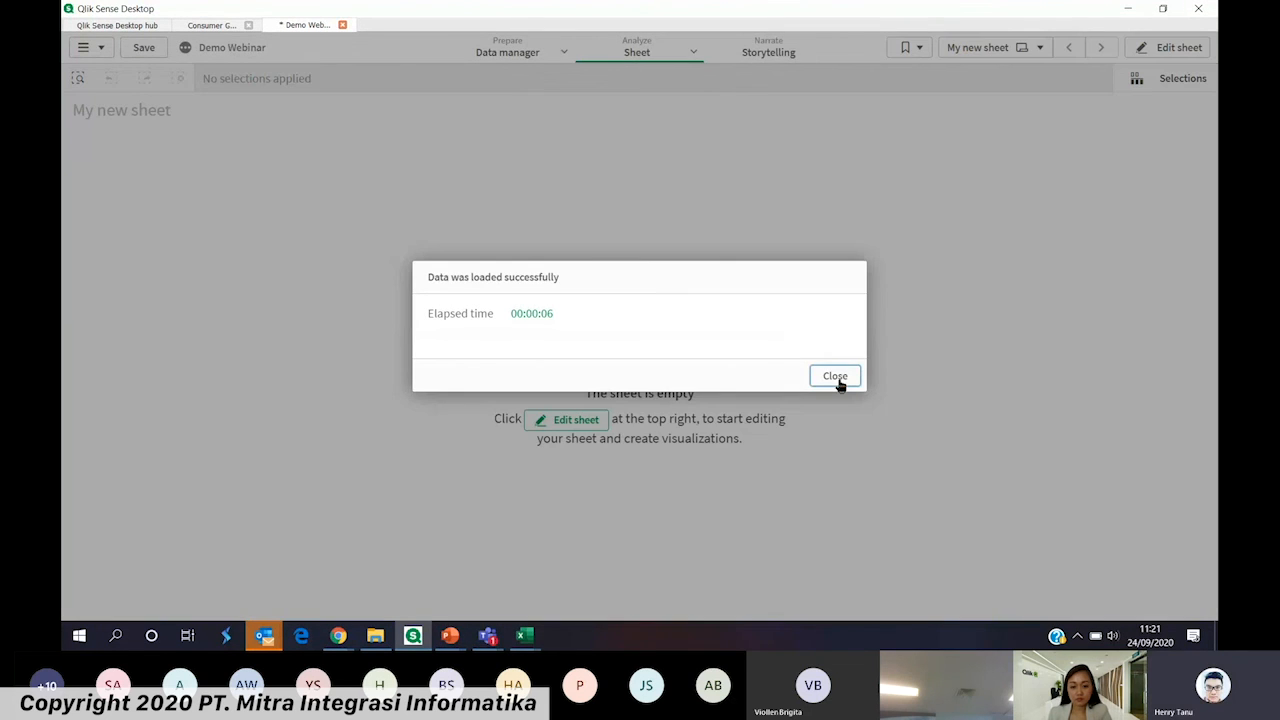
click(836, 377)
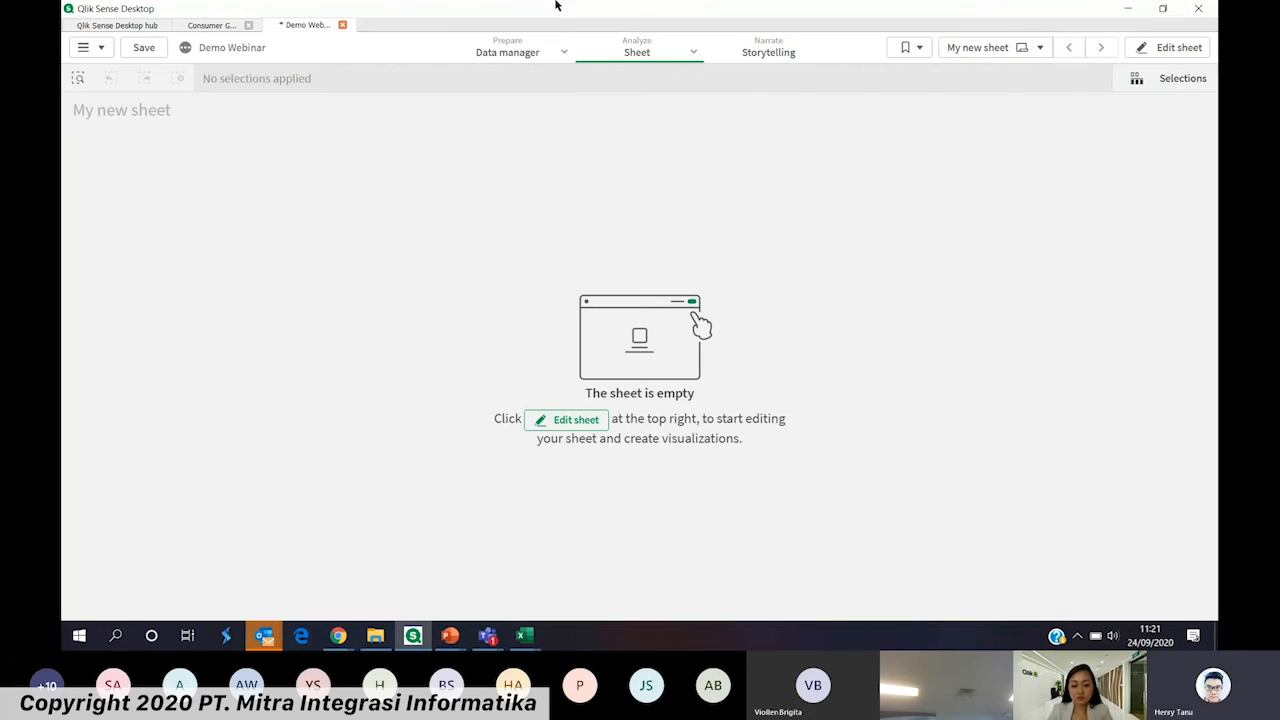
click(511, 51)
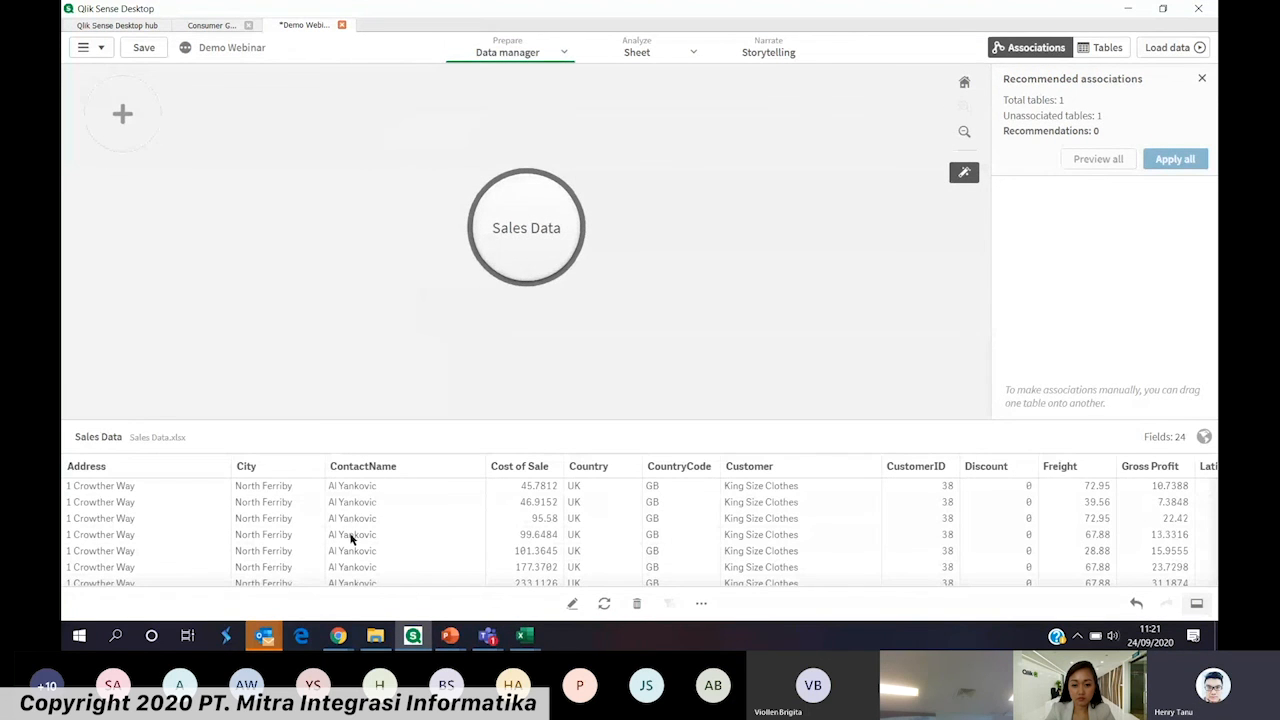
Switch to the Demo Data folder in File Explorer and open More Data.xlsx in Excel
click(527, 638)
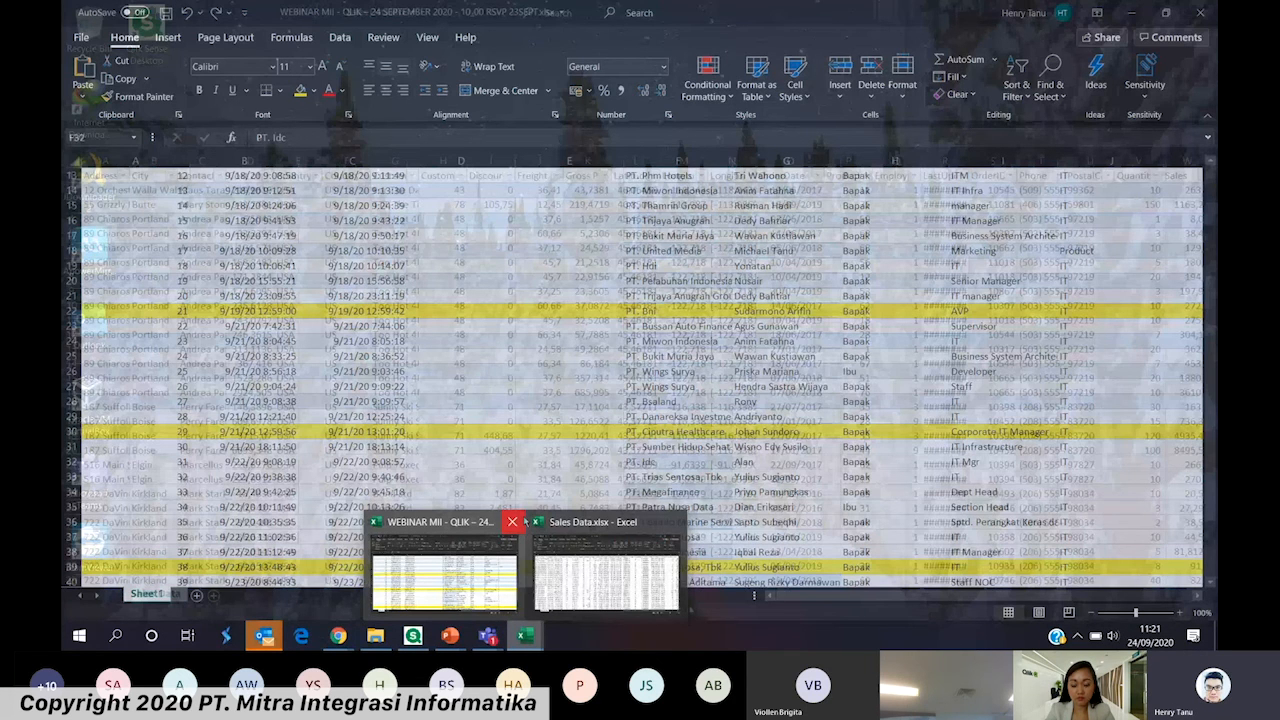
click(414, 634)
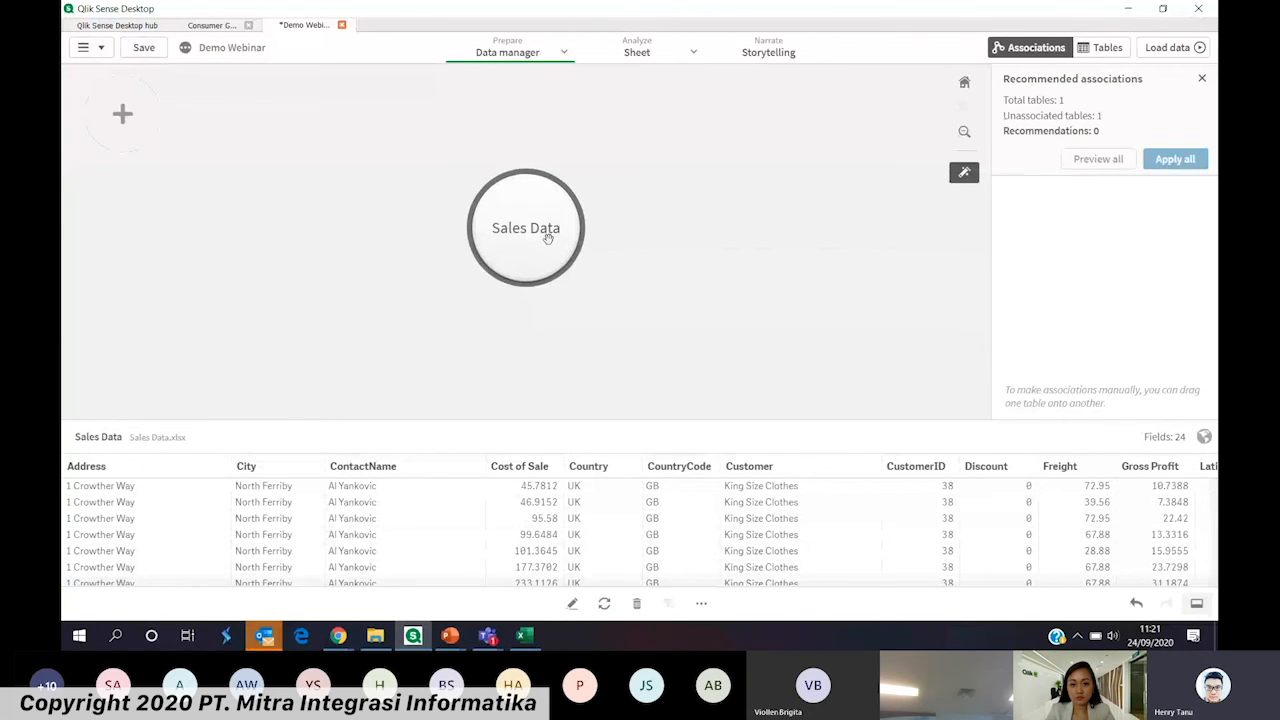
click(375, 635)
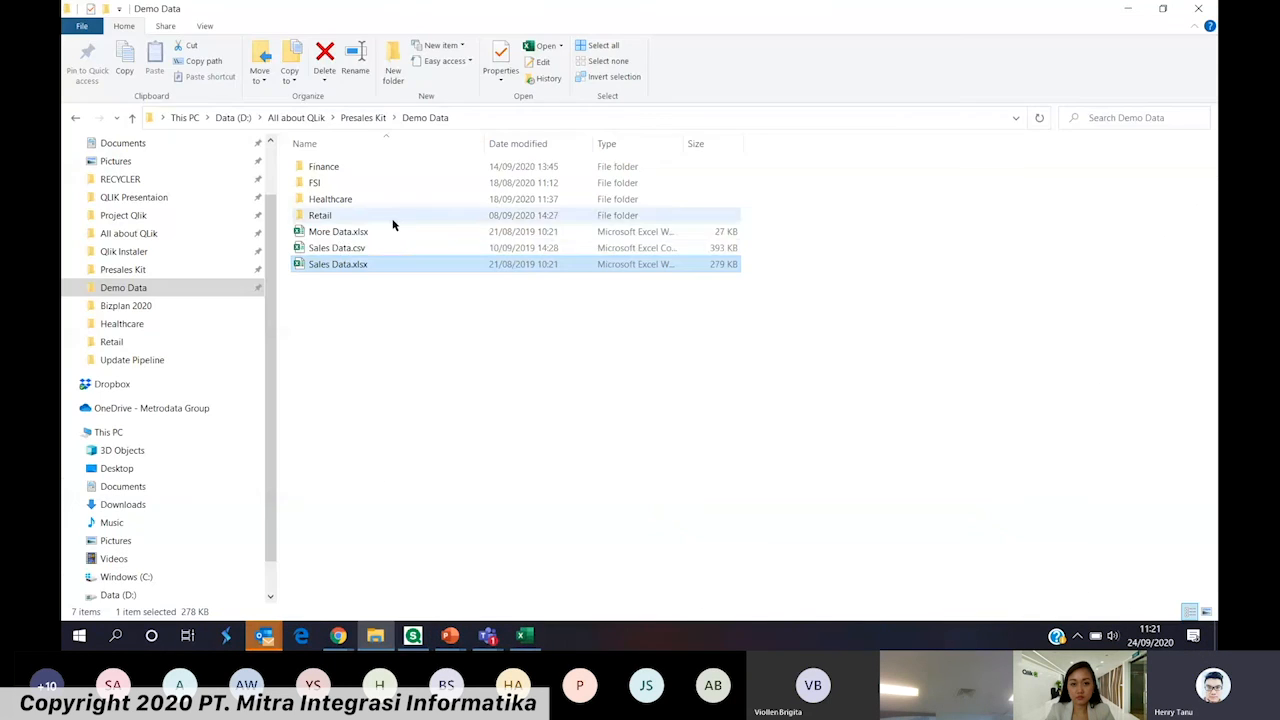
click(346, 233)
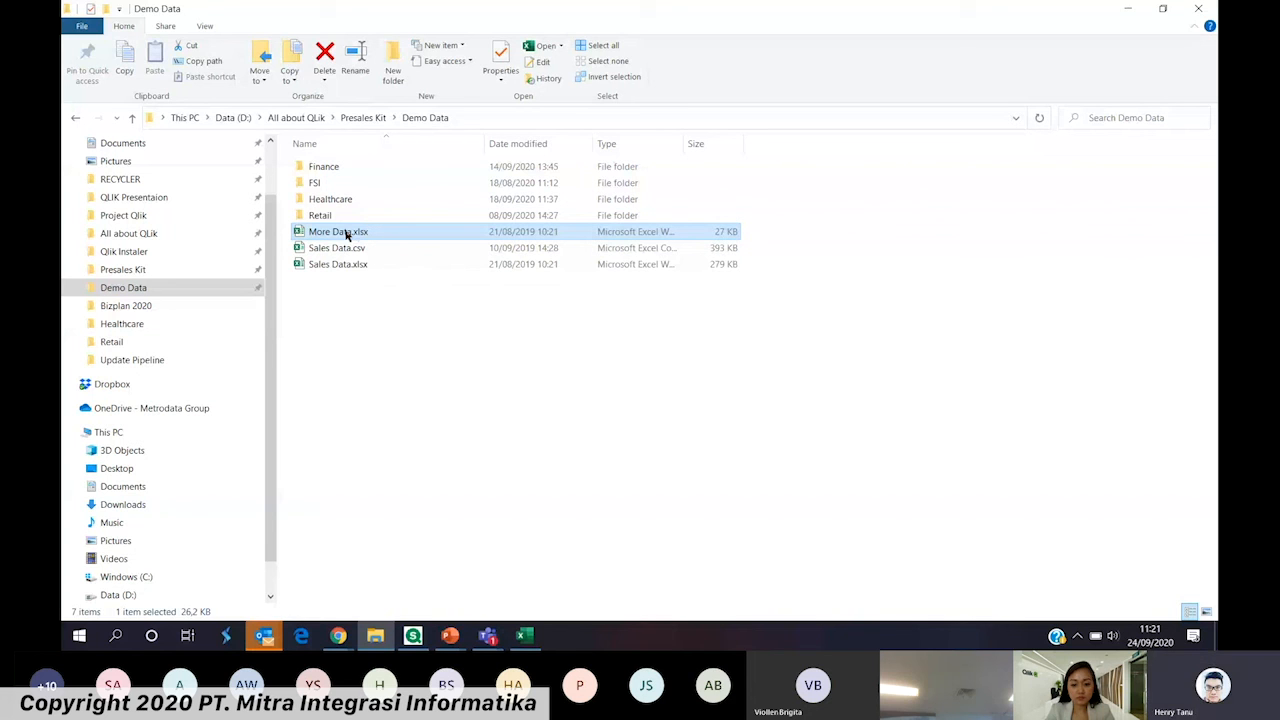
double_click(347, 233)
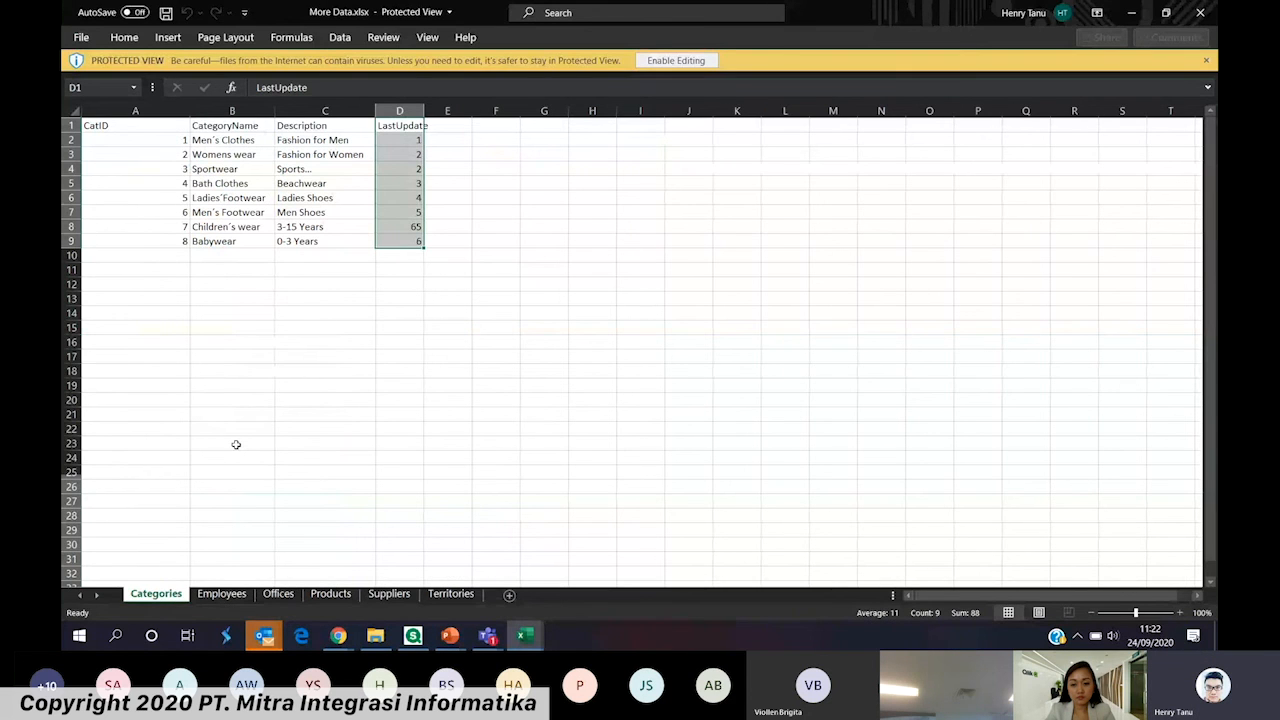
Look through the Categories, Offices, Products and Suppliers sheets of More Data.xlsx
click(279, 597)
click(333, 598)
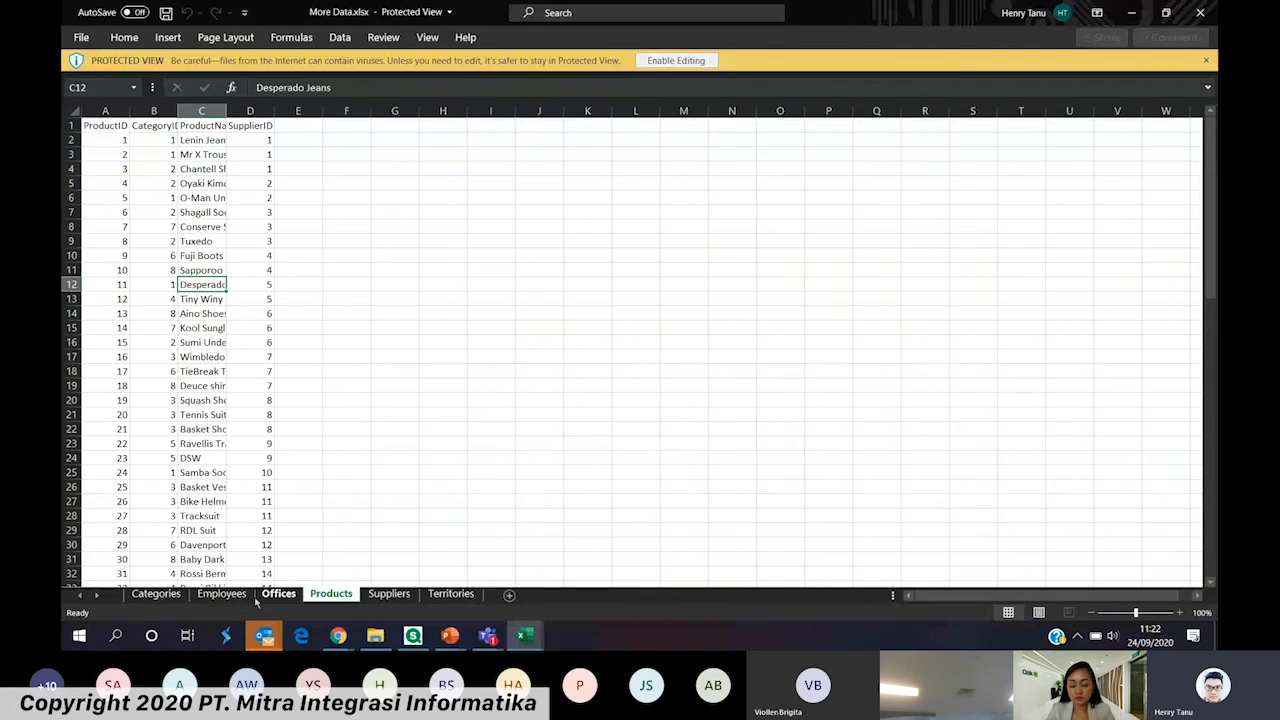
click(163, 597)
click(389, 594)
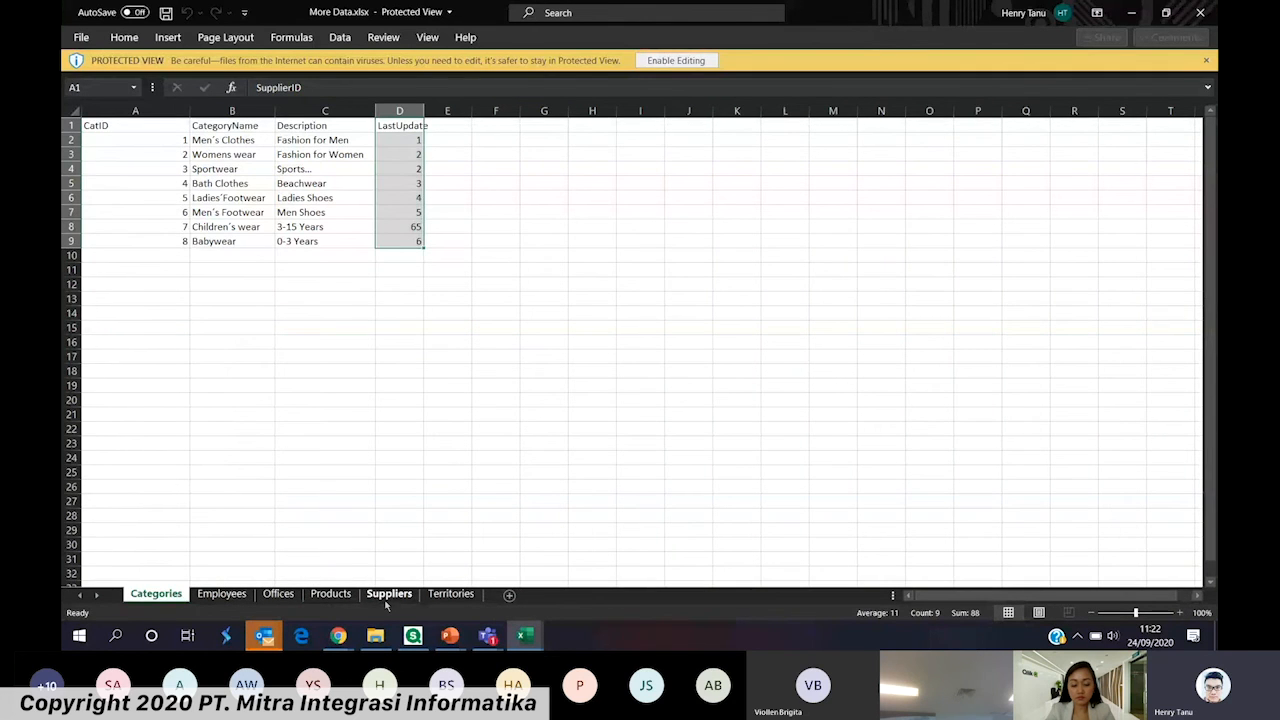
click(182, 595)
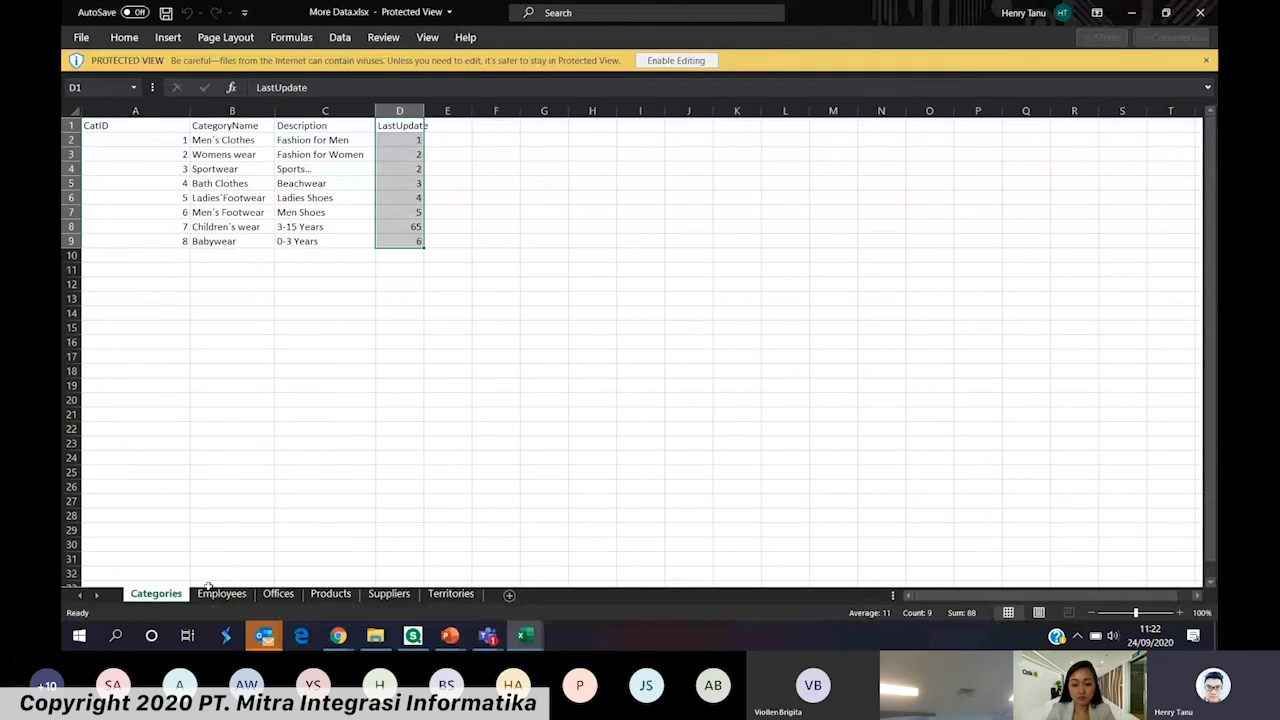
Bring More Data.xlsx from the Demo Data folder into the Demo Webinar app in Qlik Sense and preview its Employees and Categories tables
key(alt+Tab)
drag(340, 232, 458, 361)
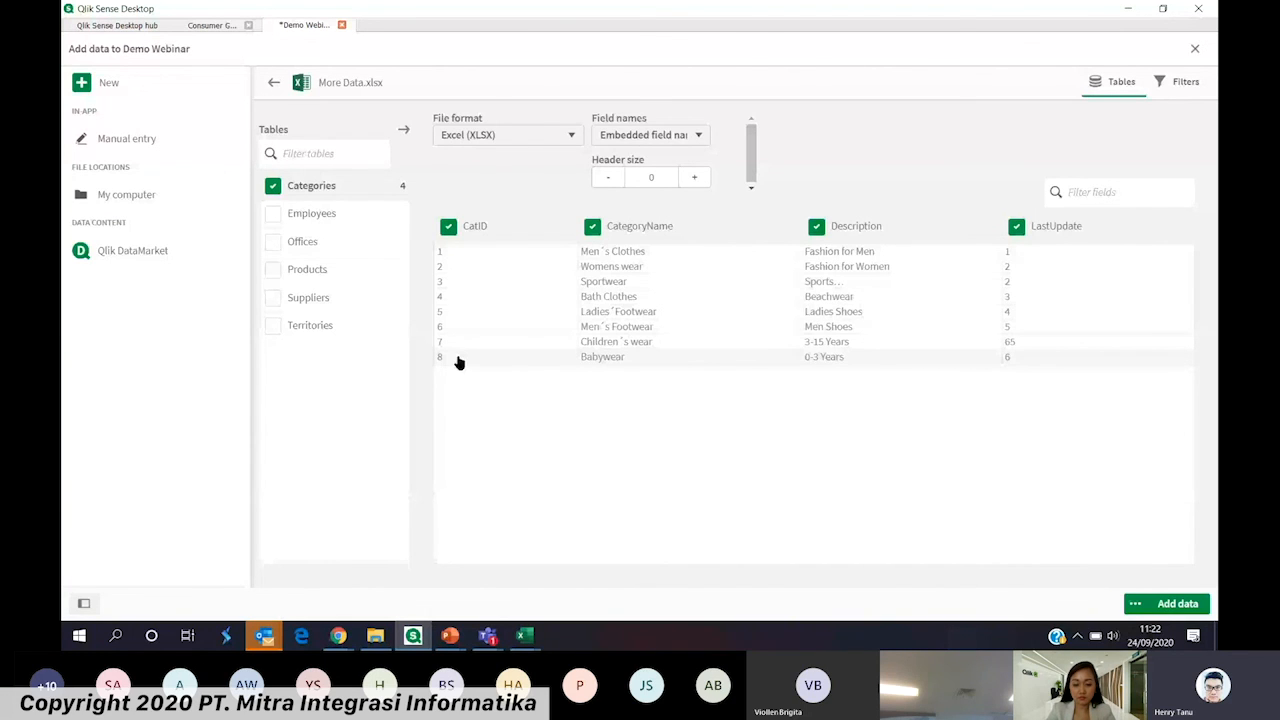
click(346, 217)
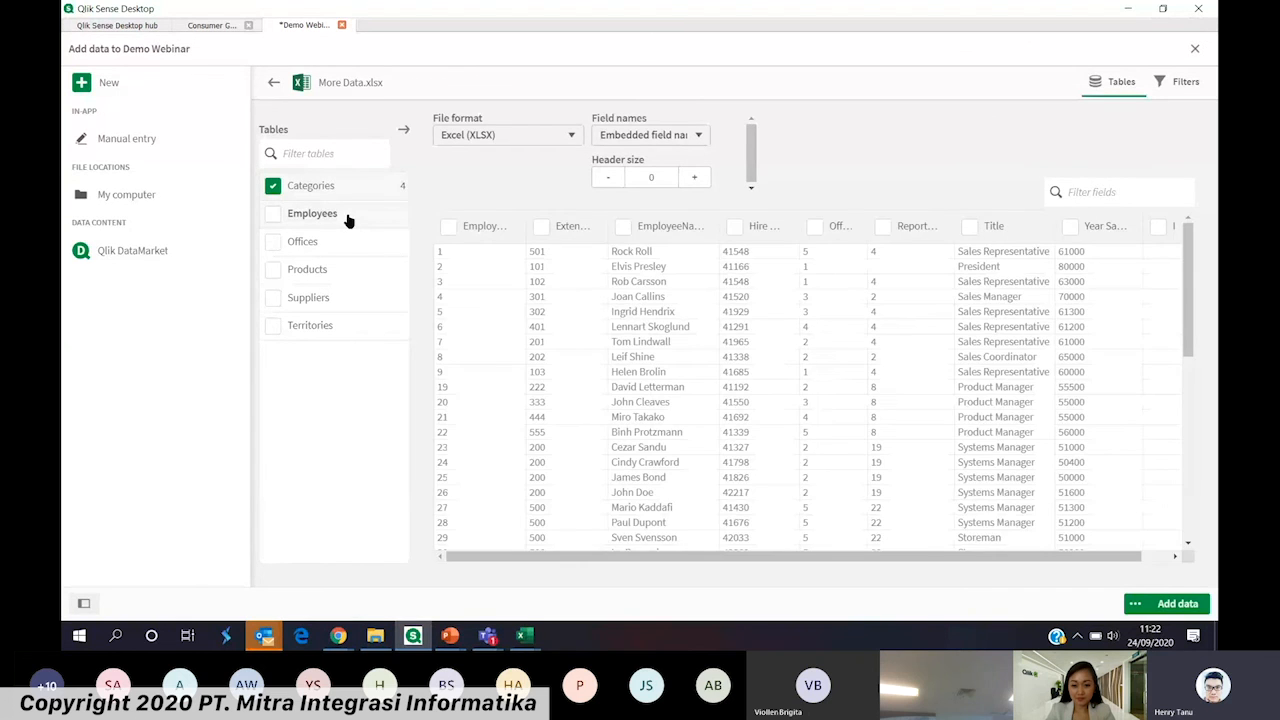
click(347, 193)
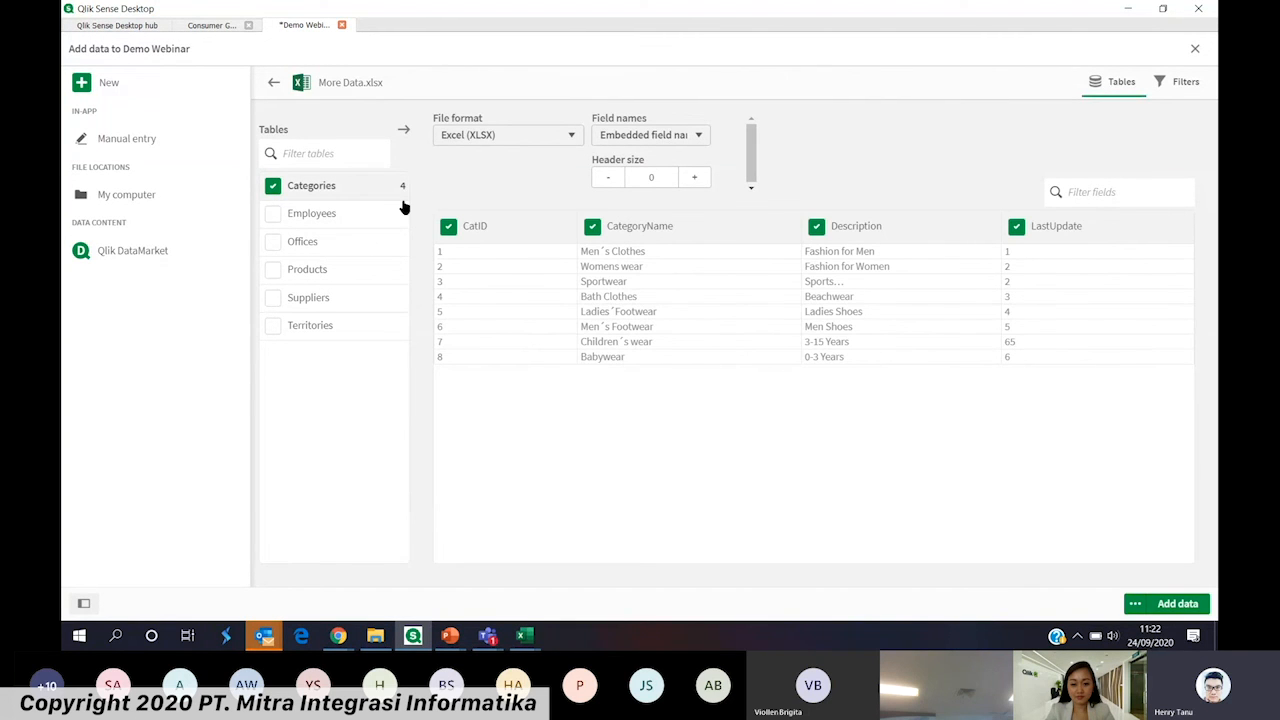
Include the Employees, Offices, Products and Suppliers tables along with Categories and add the data to the app
click(273, 213)
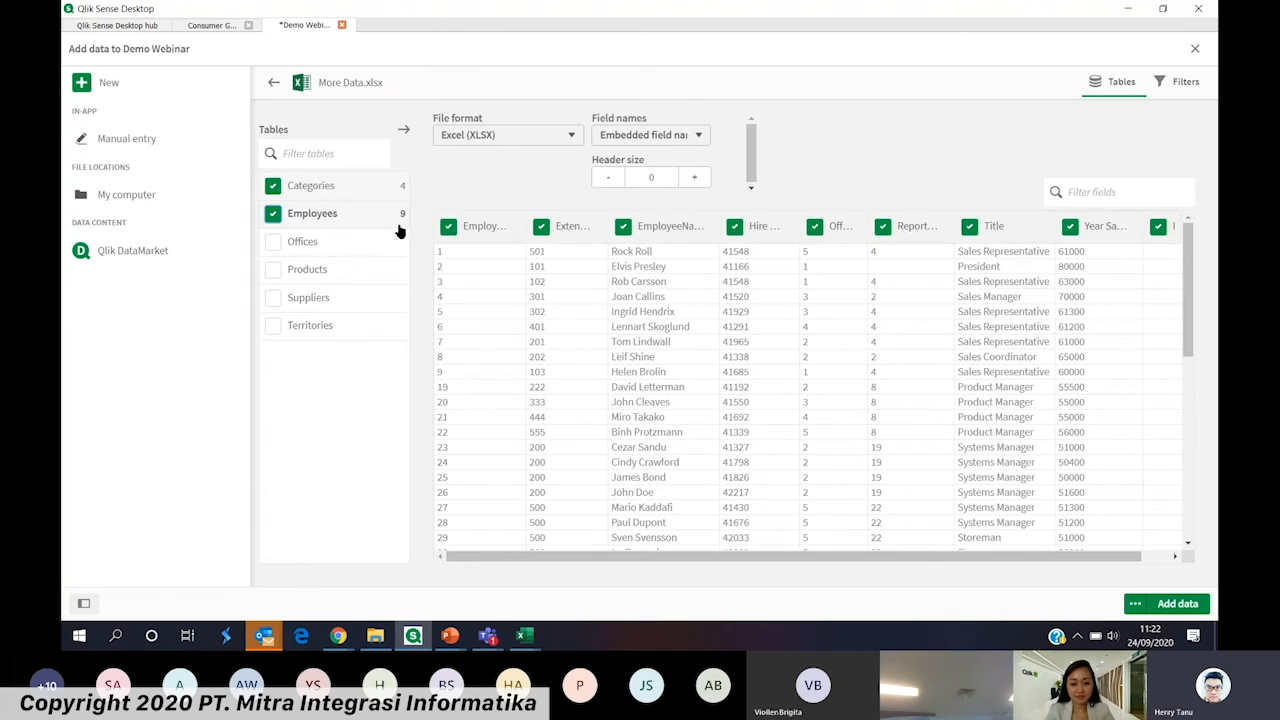
click(273, 242)
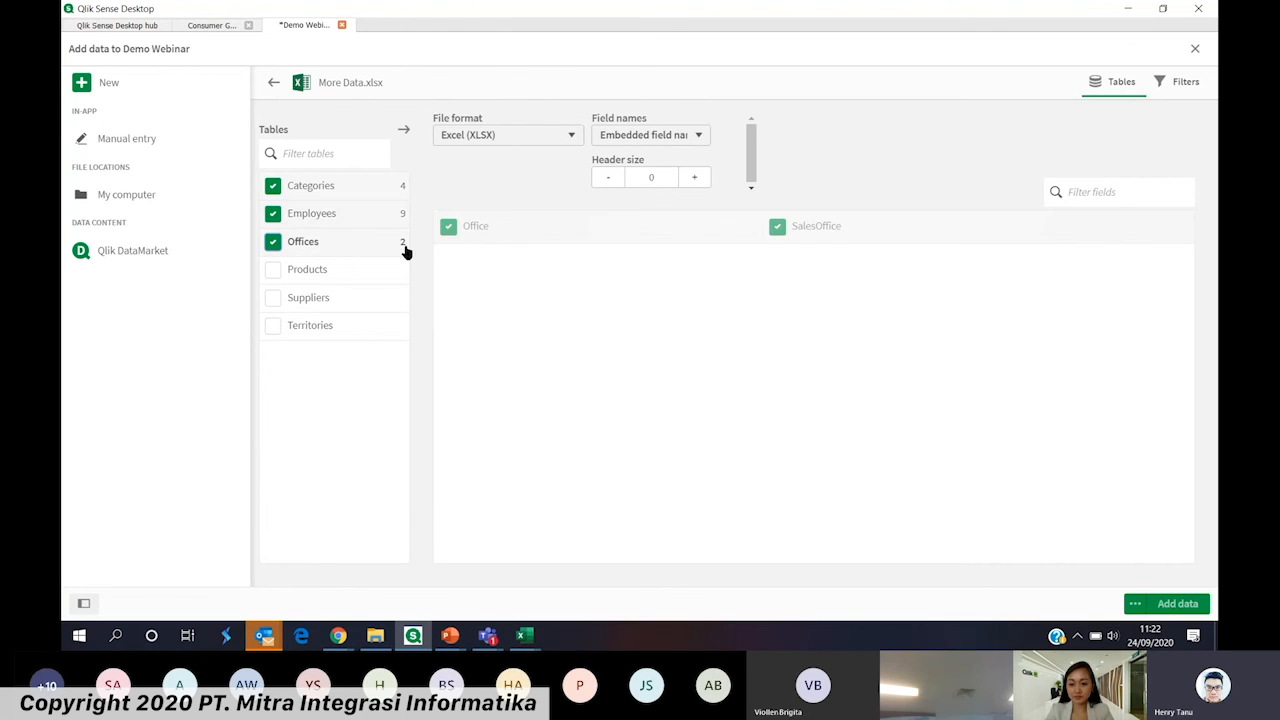
click(272, 270)
click(273, 299)
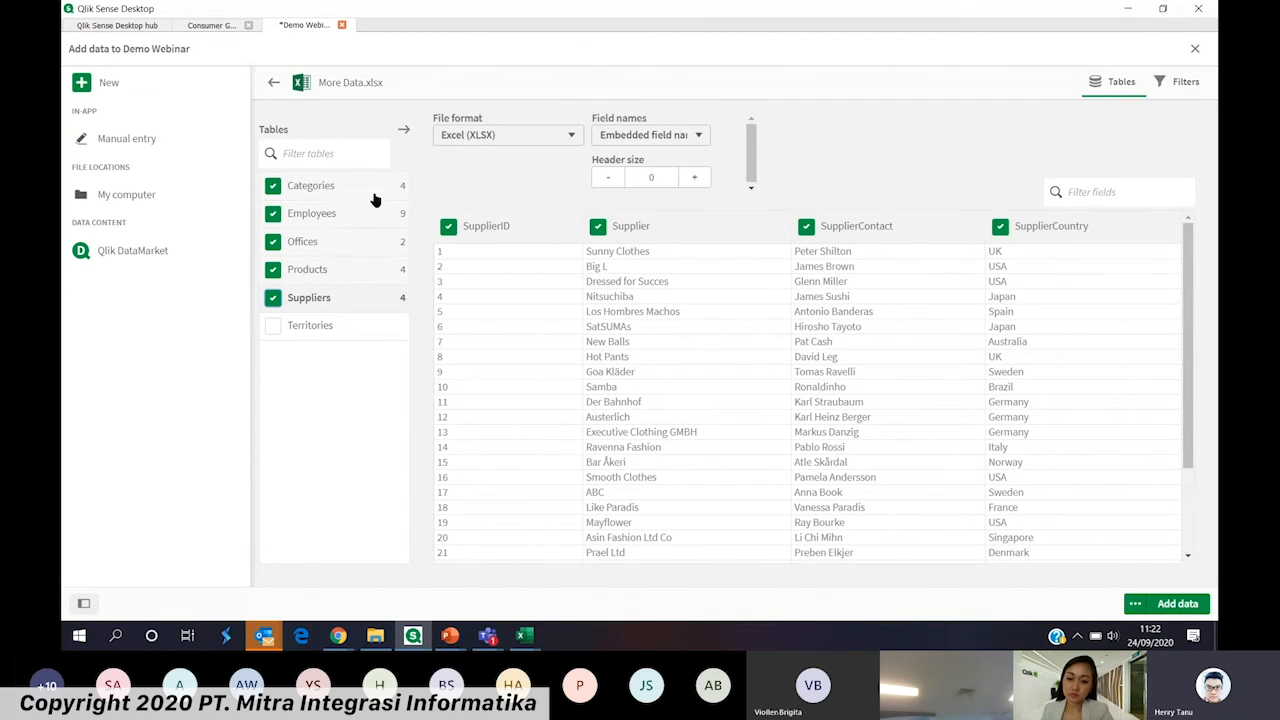
click(1174, 604)
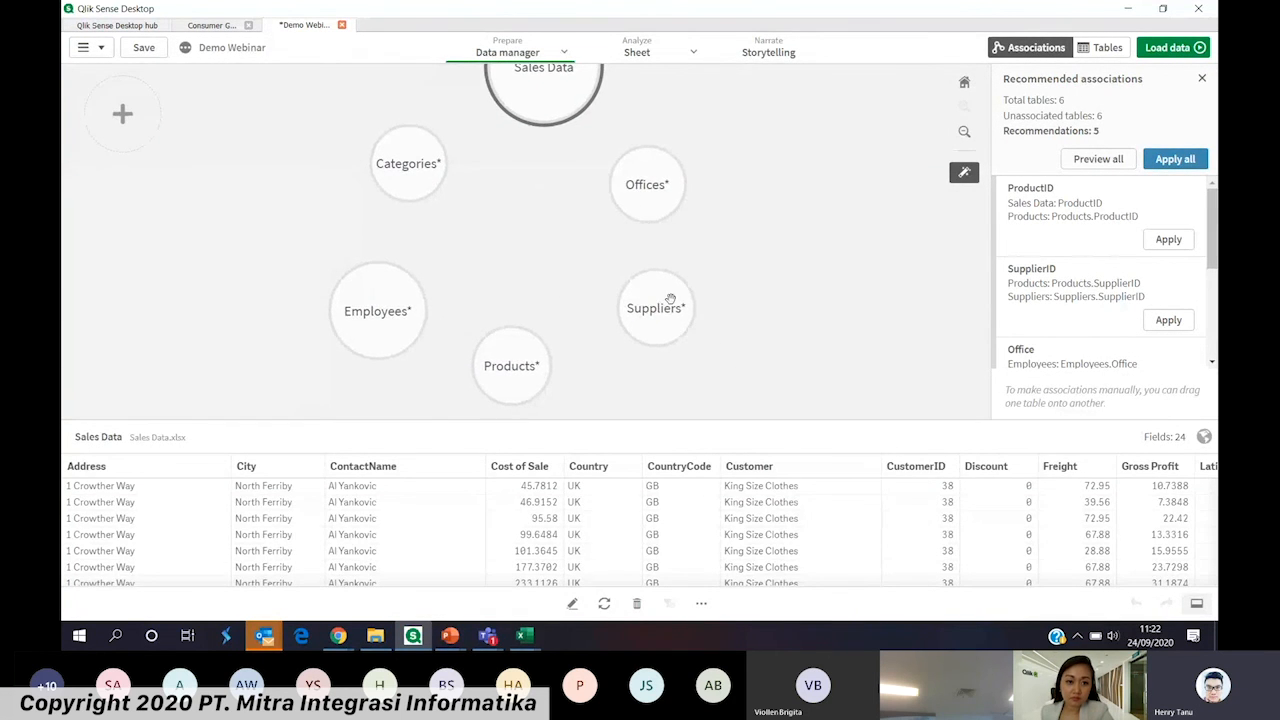
Move the Products bubble among the other tables to examine which ones it can be associated with
drag(569, 103, 558, 176)
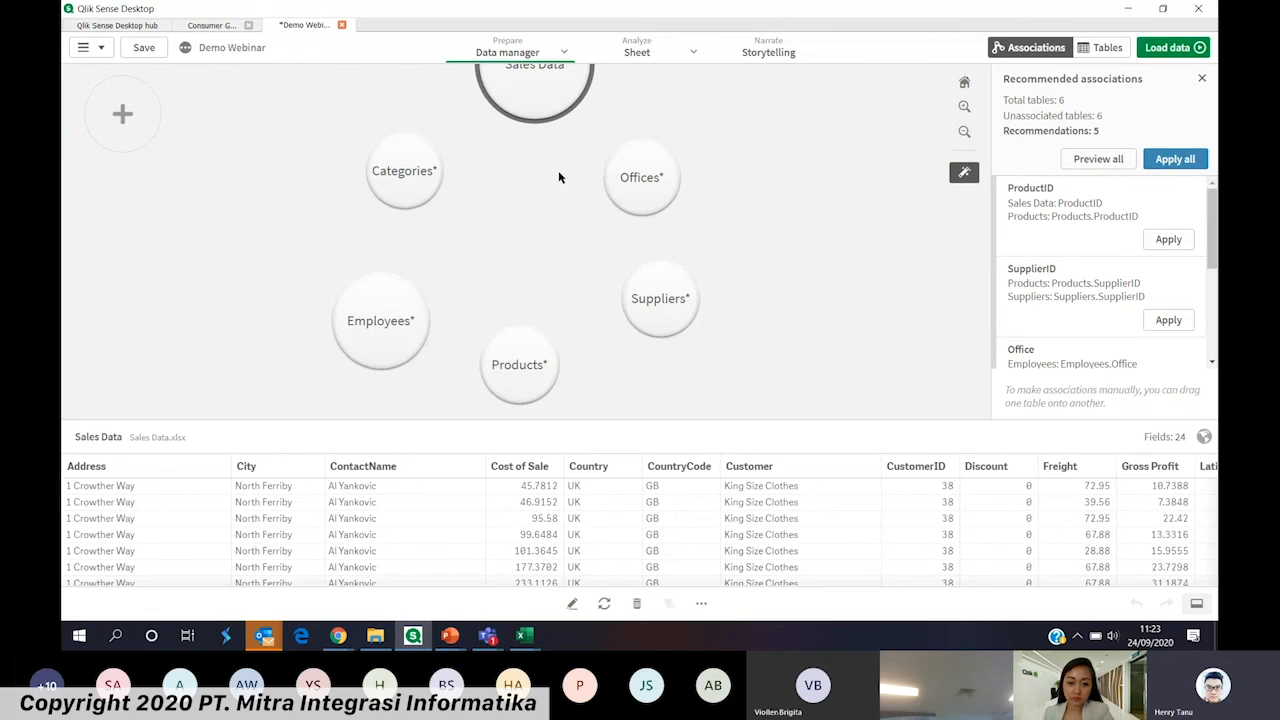
drag(559, 95, 537, 220)
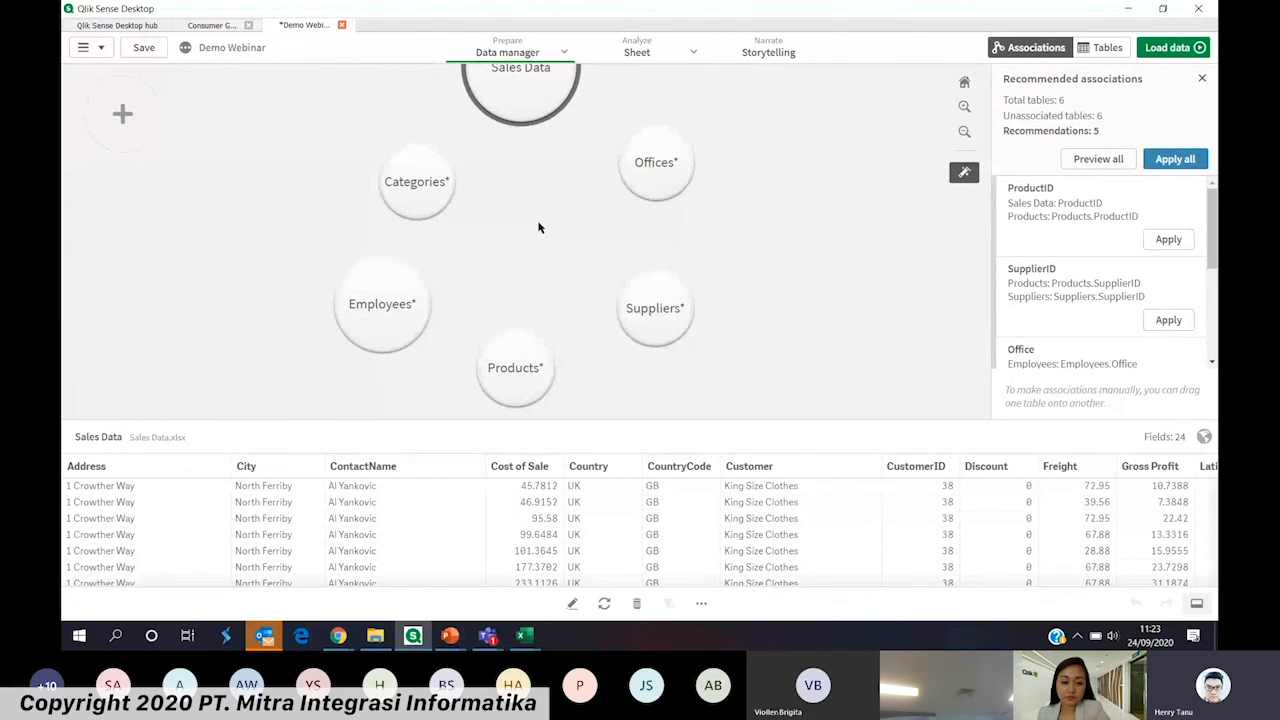
click(510, 350)
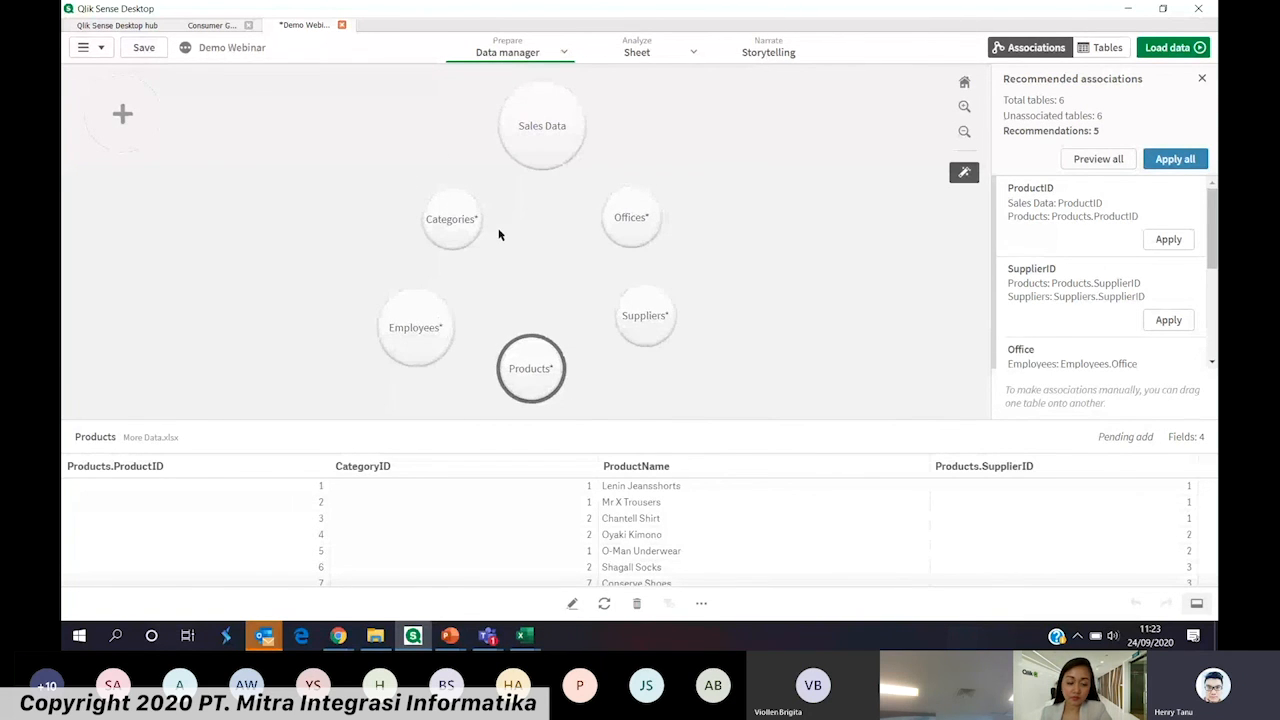
drag(525, 384, 537, 297)
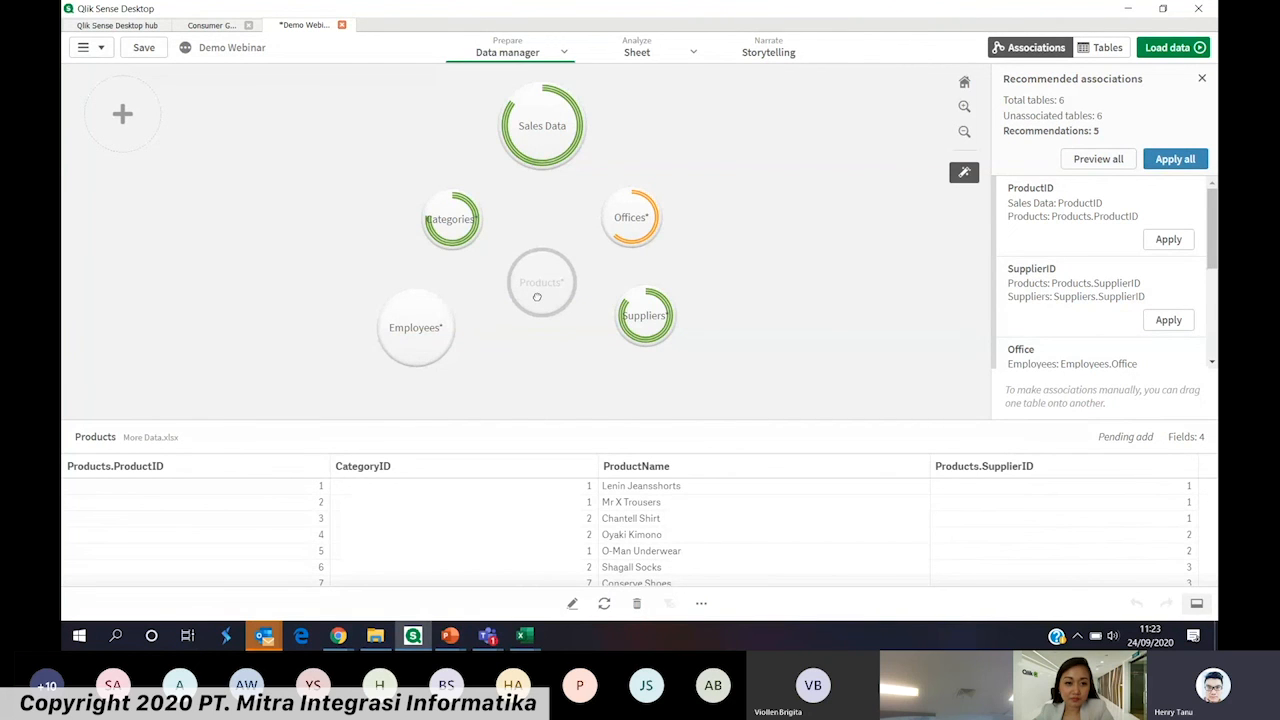
mouse_move(537, 297)
mouse_down()
mouse_move(550, 290)
mouse_move(435, 330)
mouse_move(526, 311)
mouse_up()
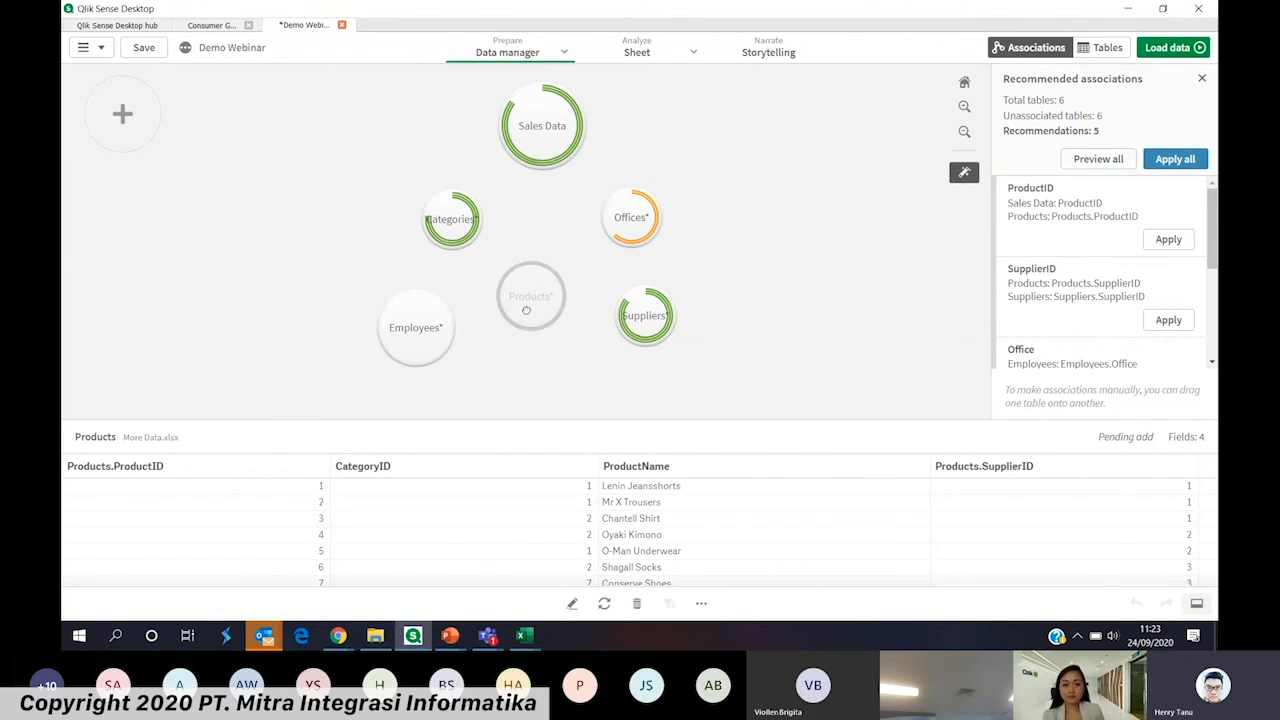
drag(526, 311, 529, 308)
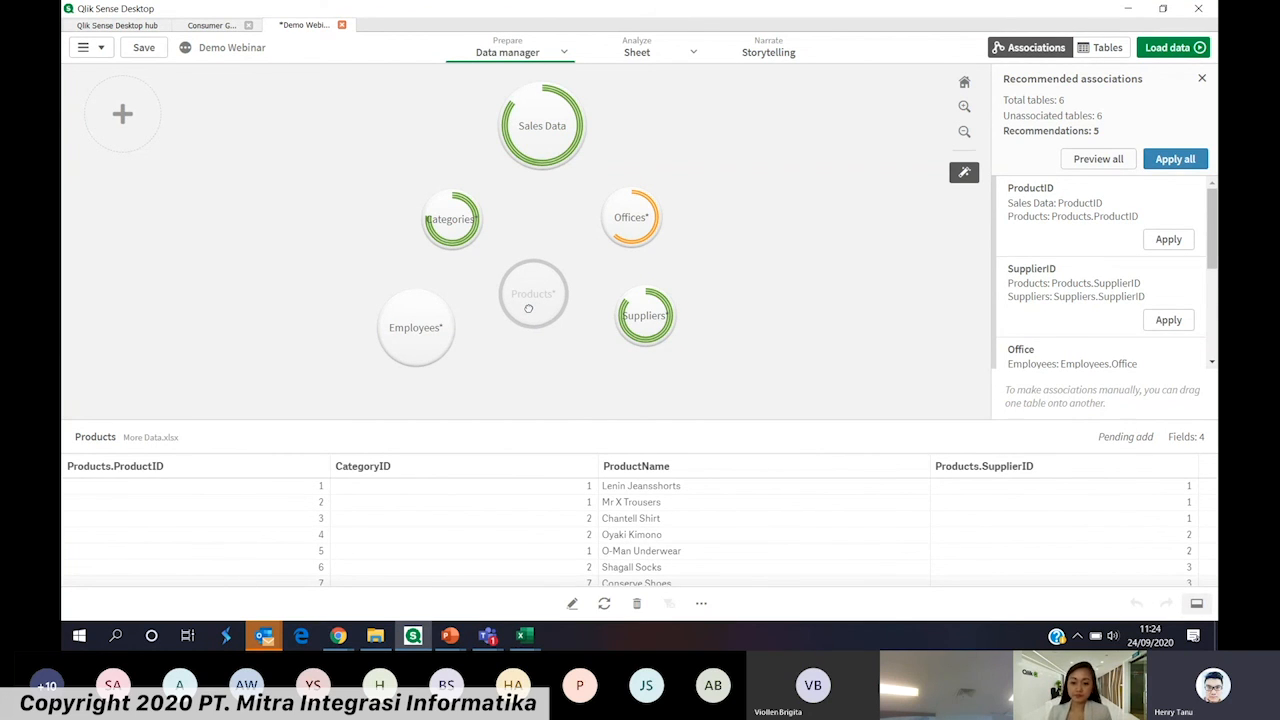
drag(528, 308, 538, 306)
drag(460, 218, 453, 208)
drag(646, 221, 649, 228)
Try associating Products manually with Categories and with Sales Data, and pull the tables apart again
drag(505, 362, 491, 253)
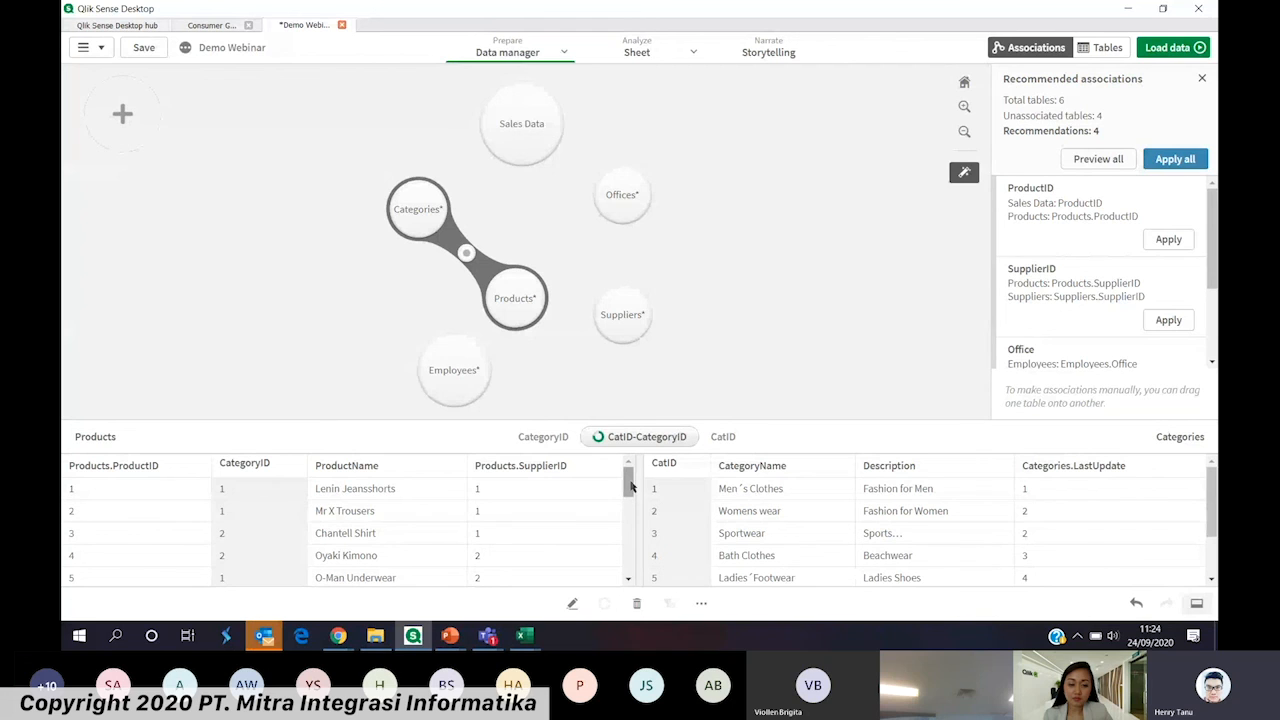
drag(529, 300, 519, 152)
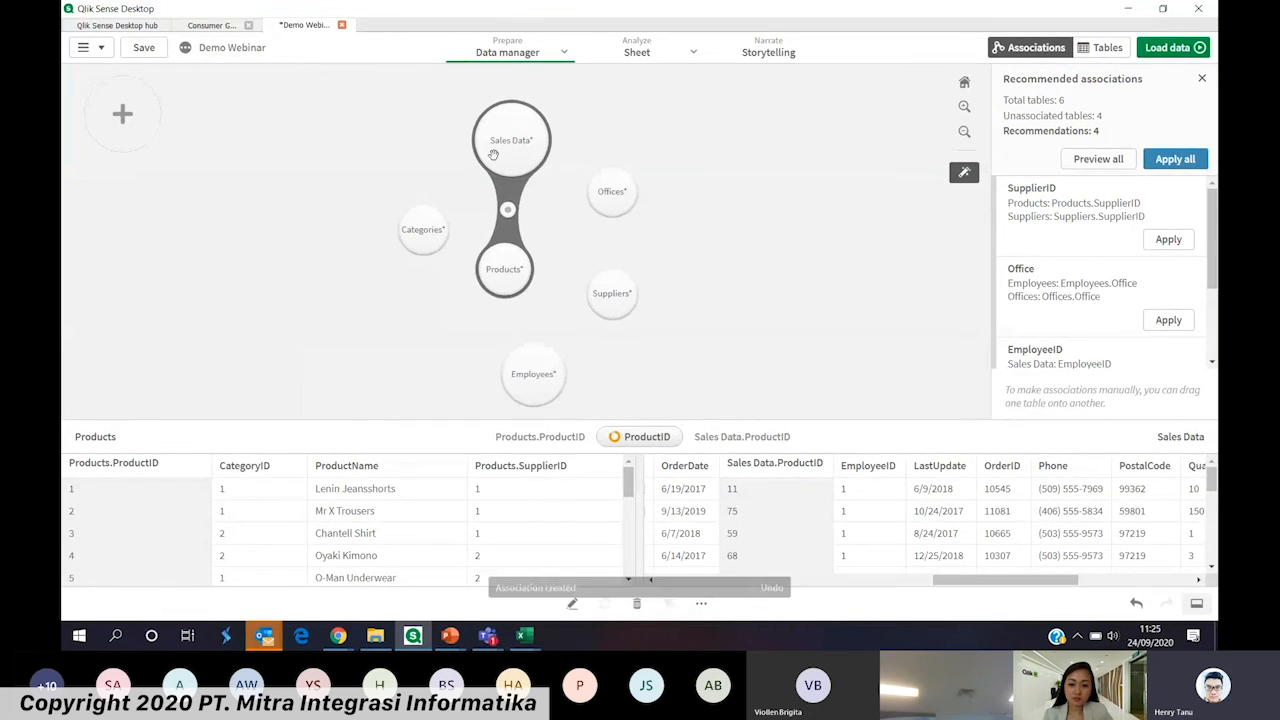
mouse_move(520, 150)
mouse_down()
mouse_move(558, 140)
mouse_move(534, 171)
mouse_up()
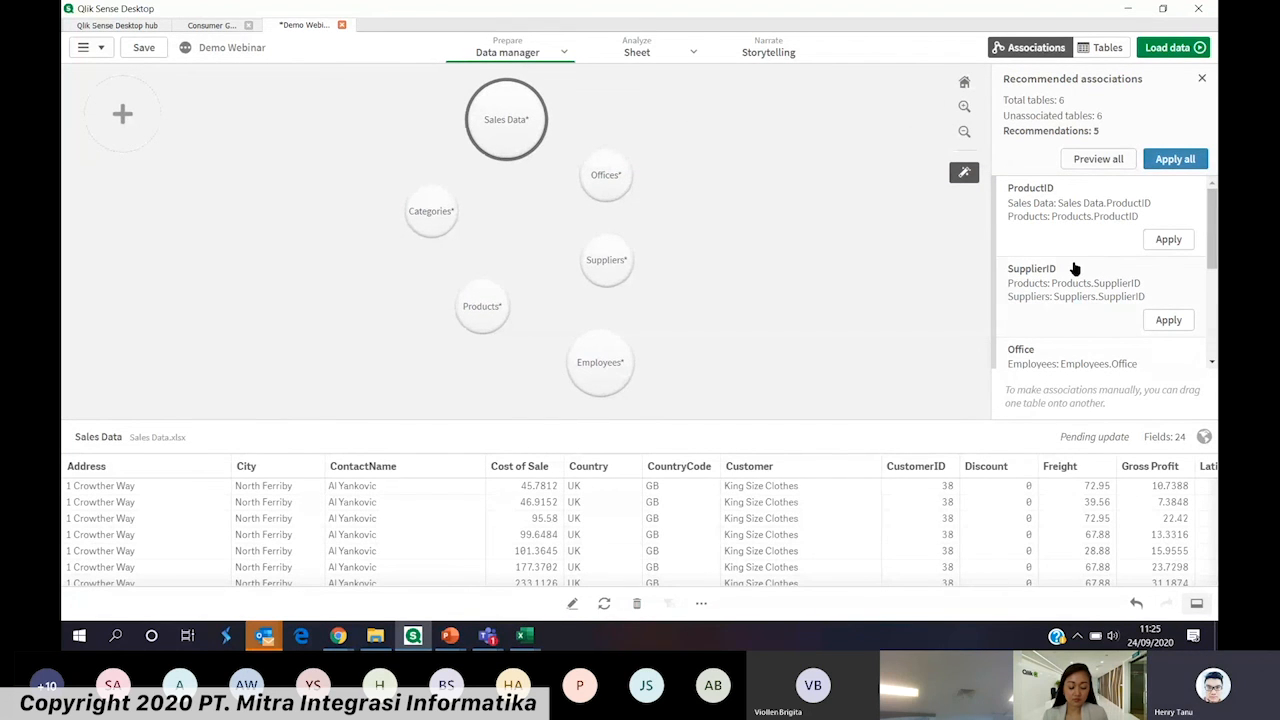
Preview all recommended associations and examine the Sales Data–Employees and Employees–Offices links, ending the preview when done
click(1098, 158)
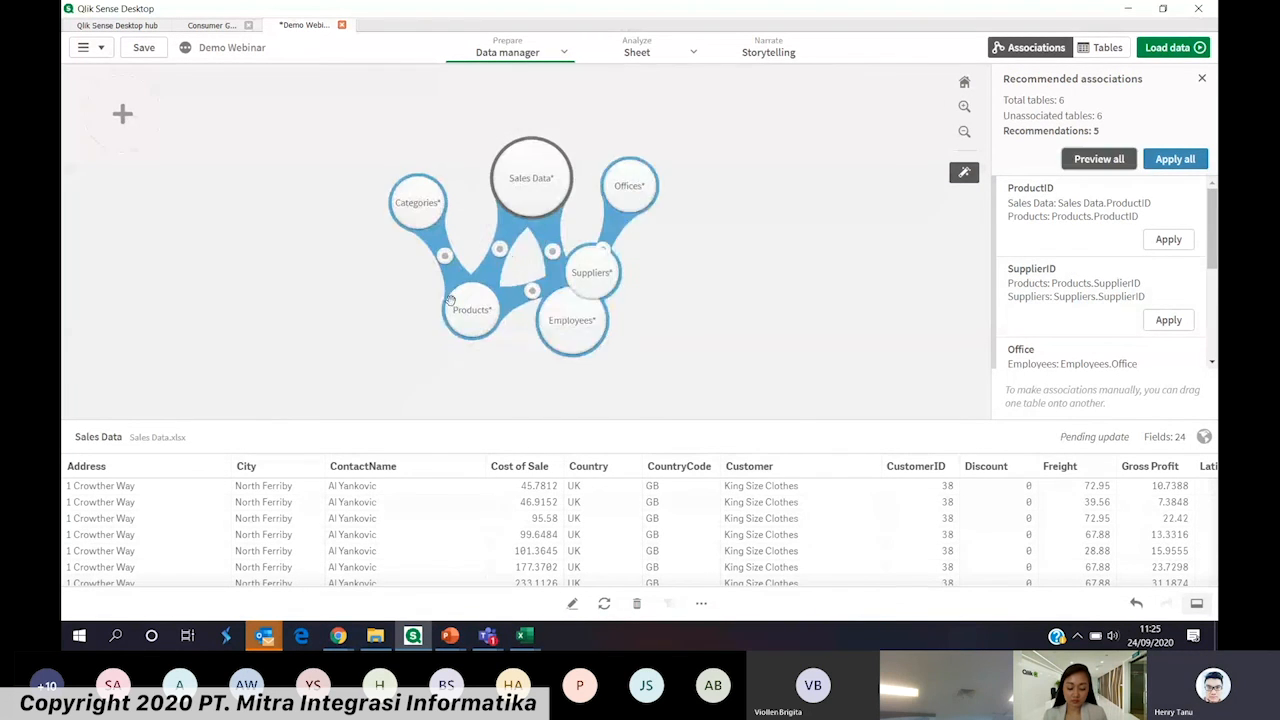
click(530, 308)
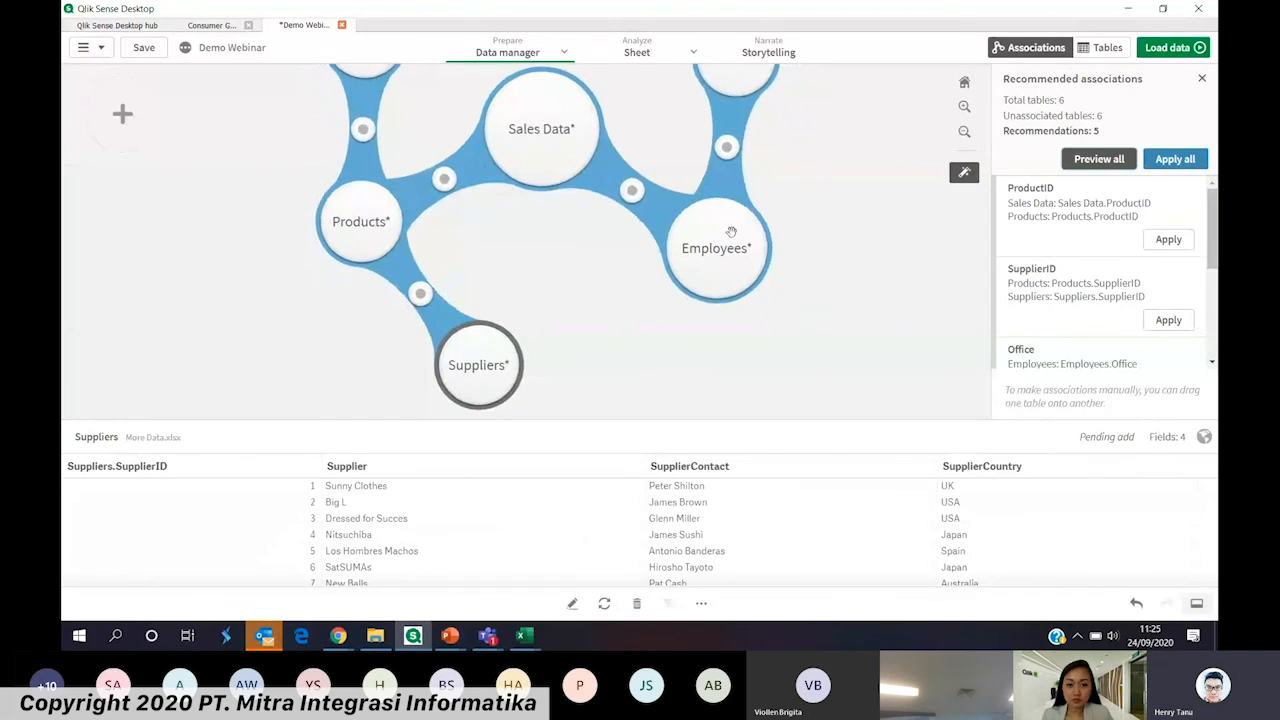
scroll(645, 250, down, 3)
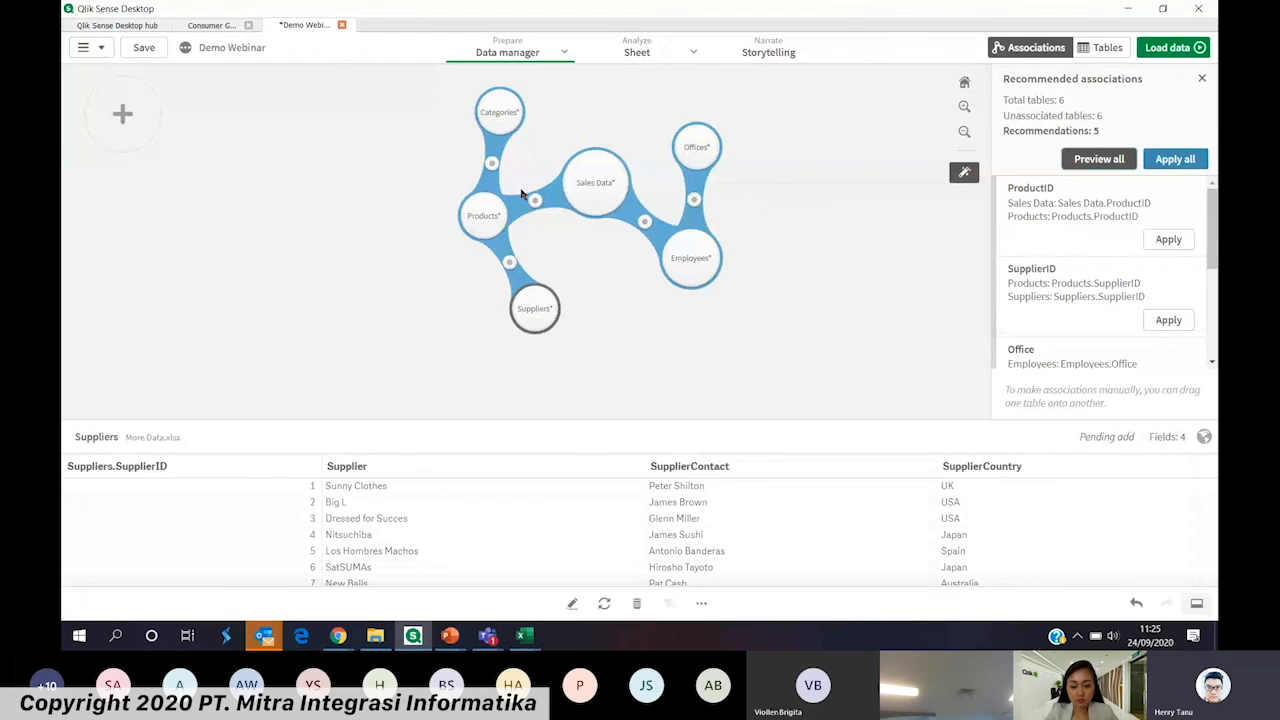
click(647, 221)
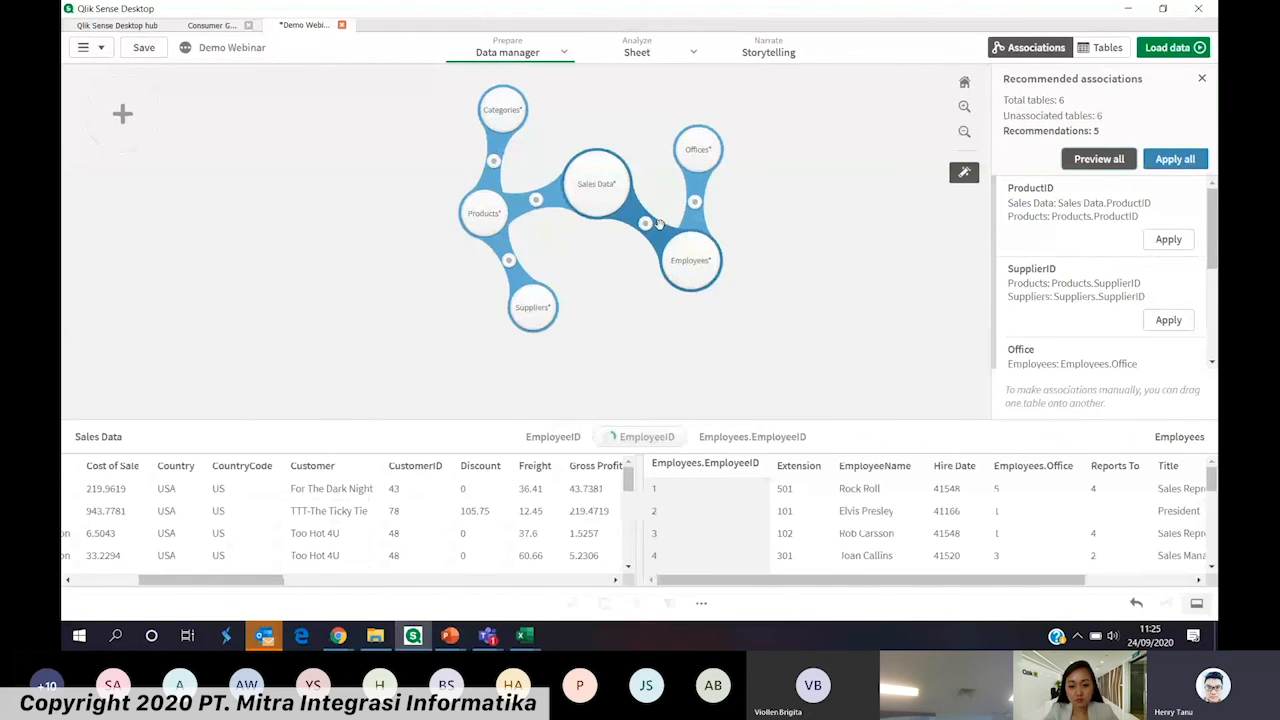
click(695, 203)
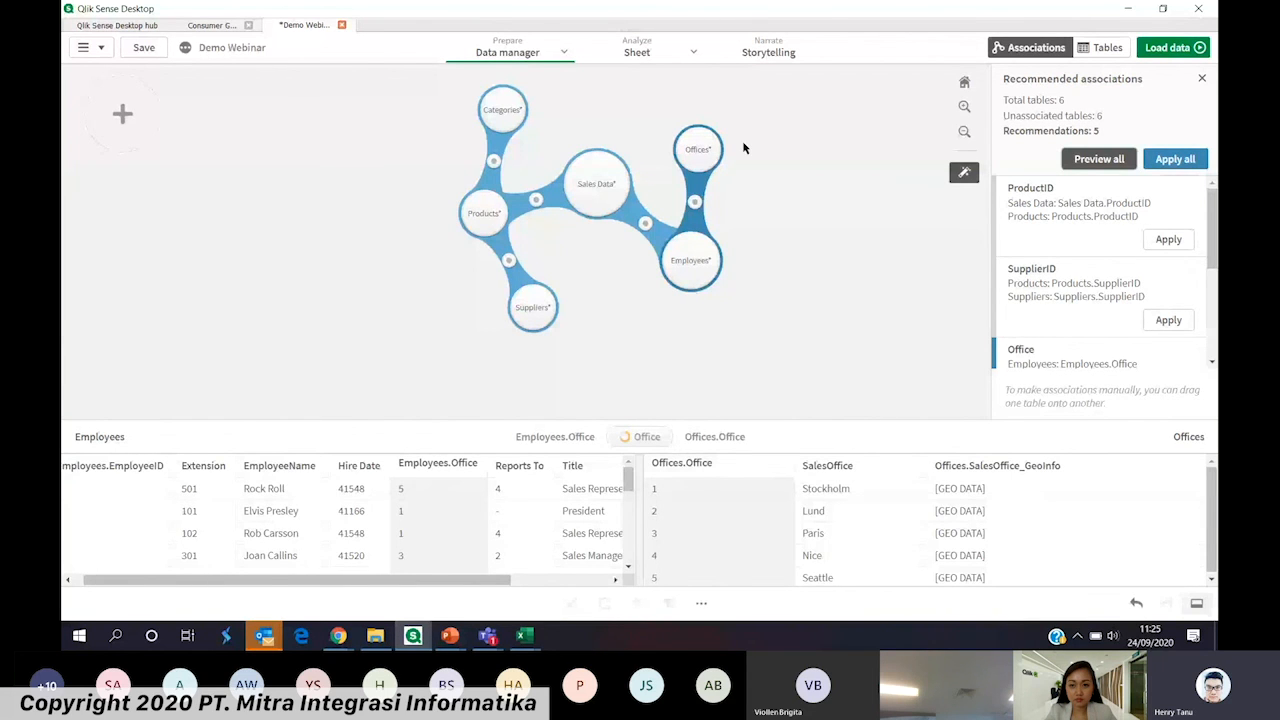
click(1080, 161)
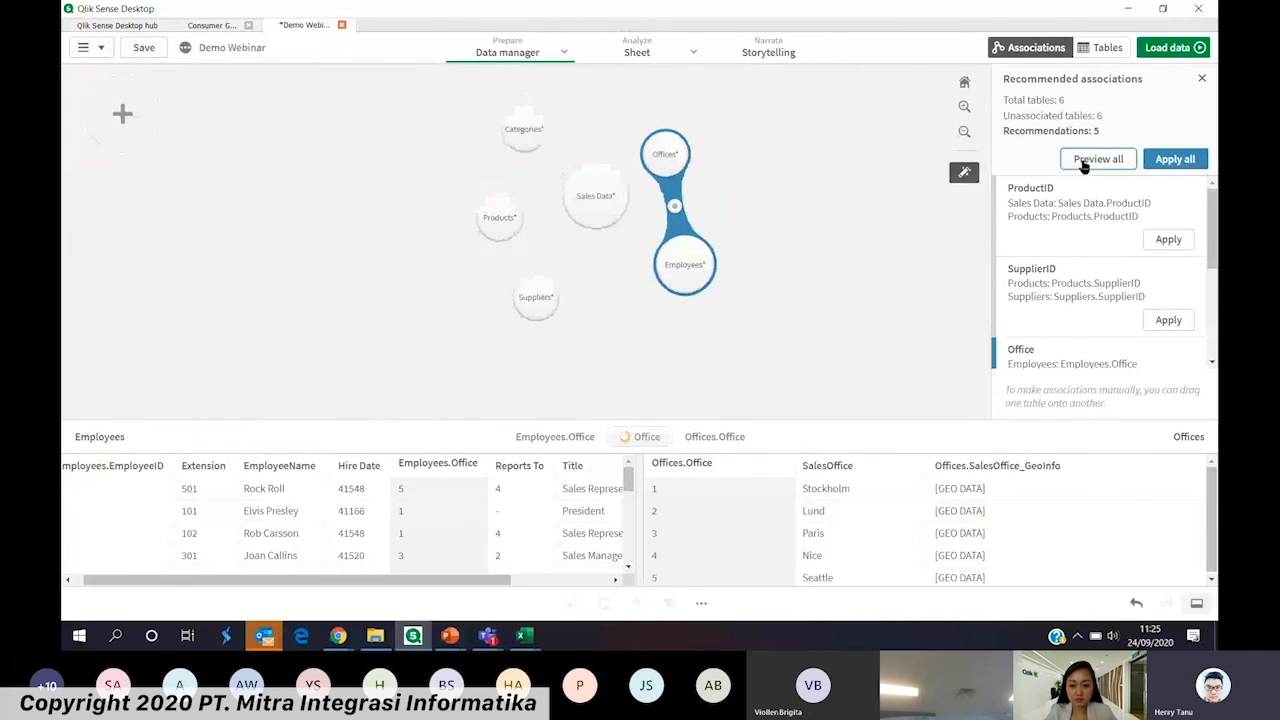
Apply all recommended associations, load the data into the app and dismiss the load dialog
click(1175, 159)
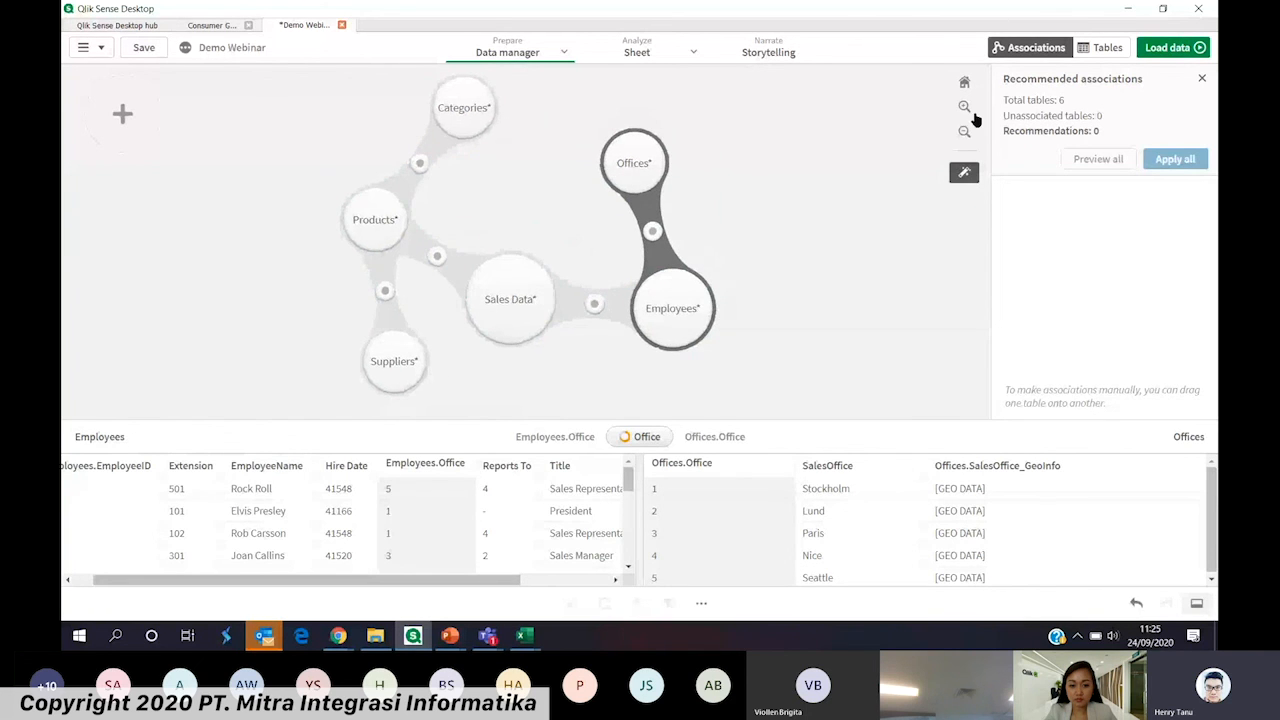
click(1150, 49)
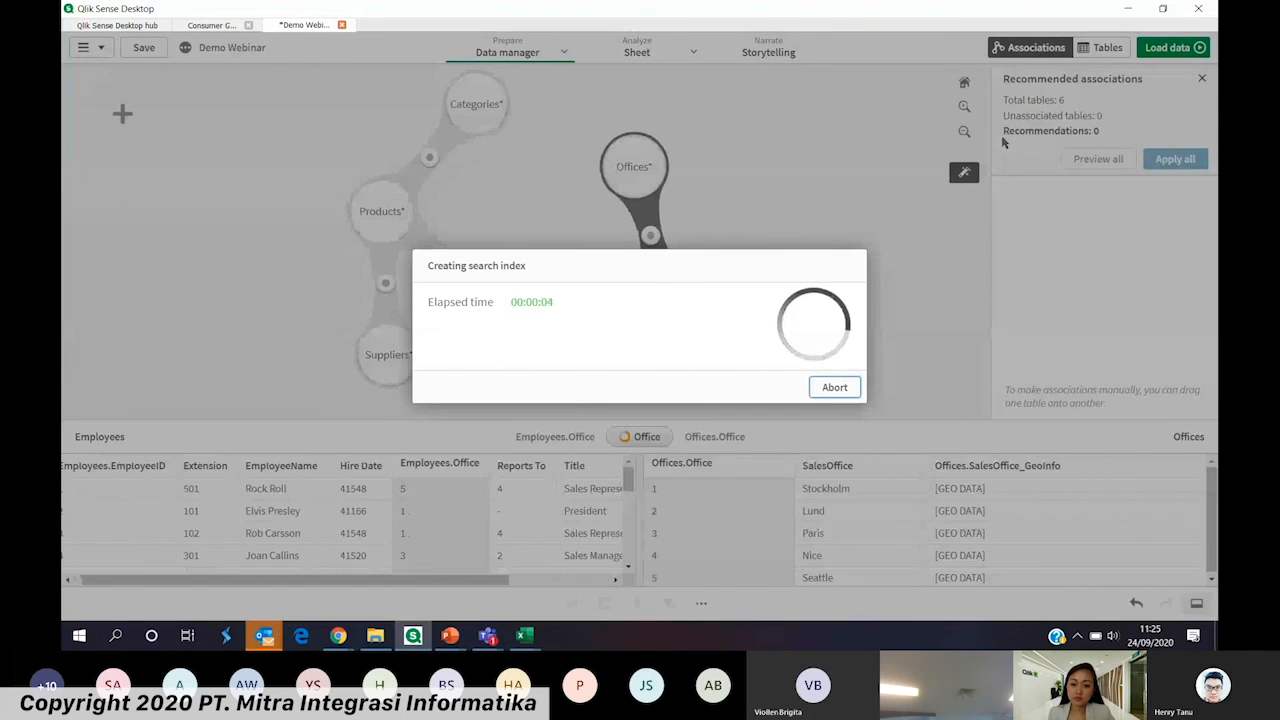
click(640, 374)
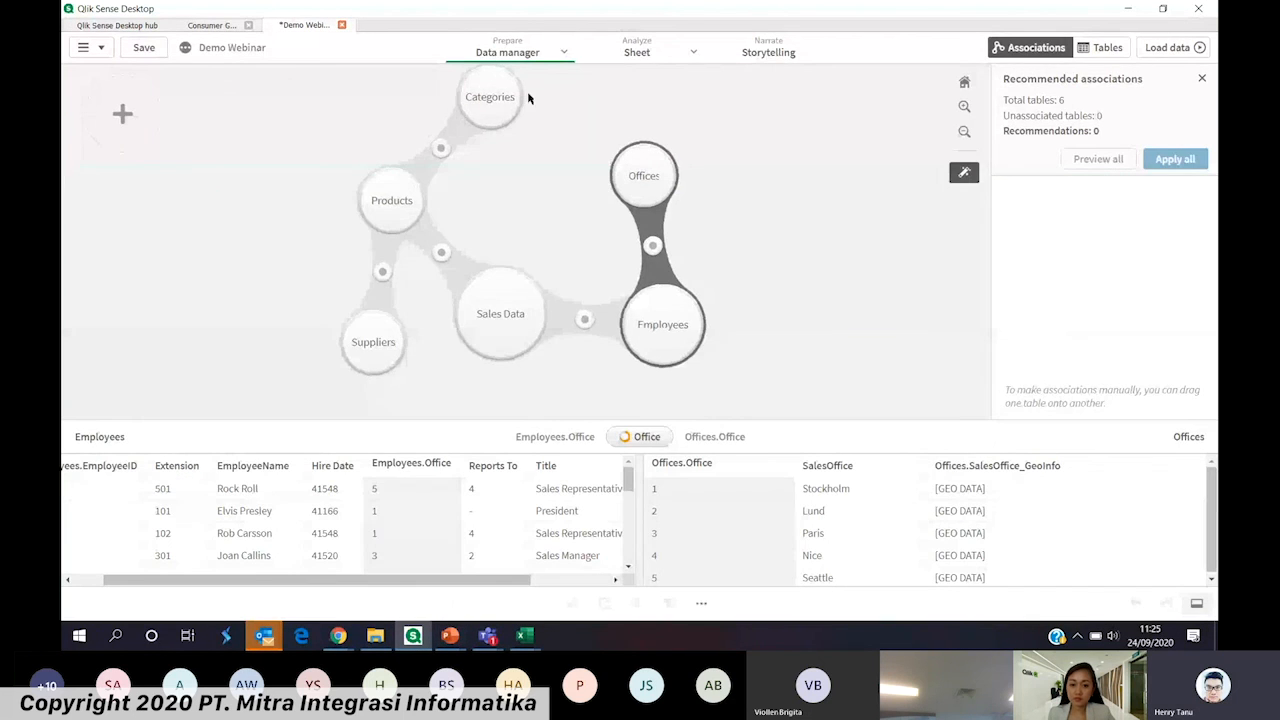
Open the Data model viewer, shift the Sales Data table slightly and place the Categories table below Products
click(558, 55)
click(520, 136)
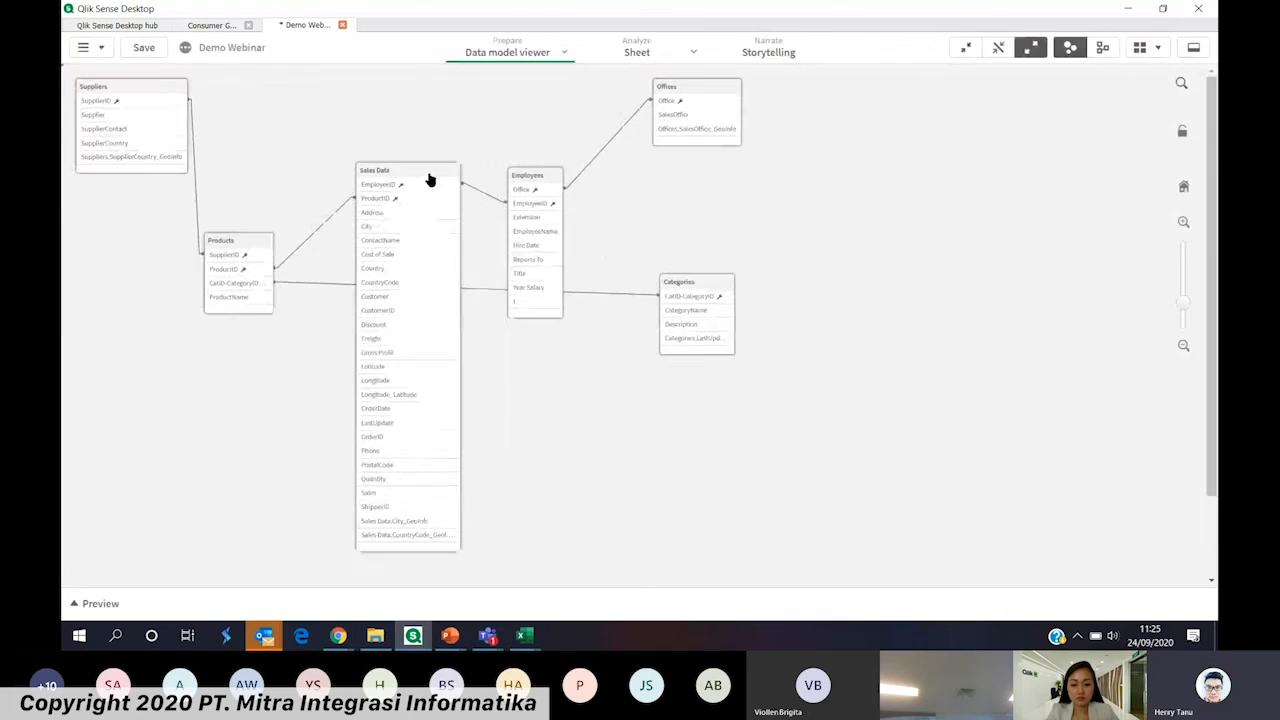
click(451, 162)
drag(705, 285, 177, 349)
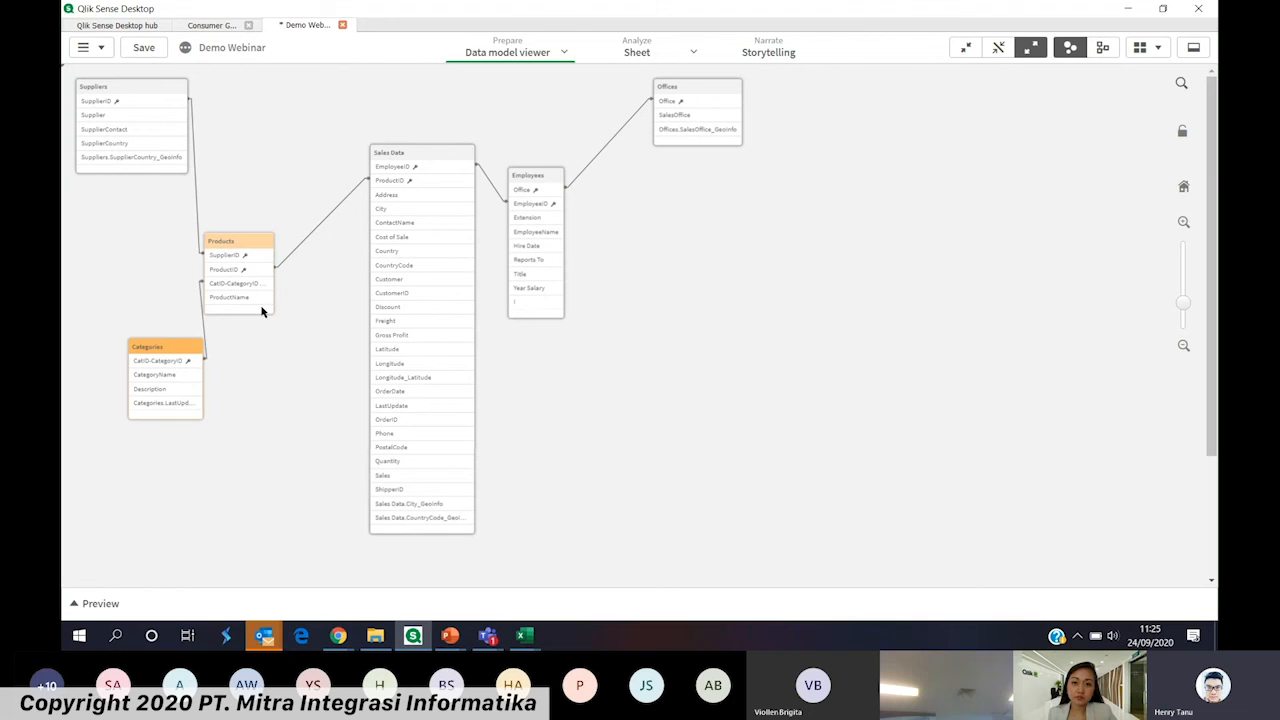
Move the Products table slightly closer to Sales Data, and select the Sales Data table to highlight its associations
scroll(360, 309, up, 4)
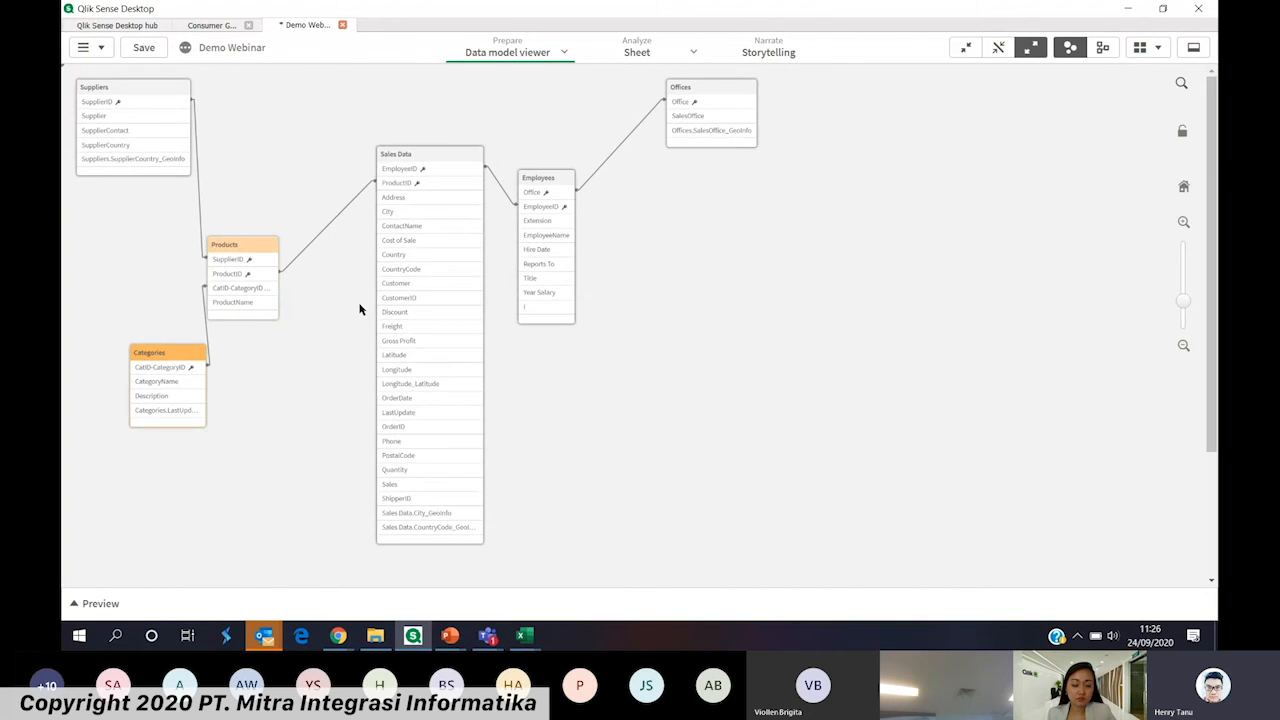
drag(288, 262, 310, 251)
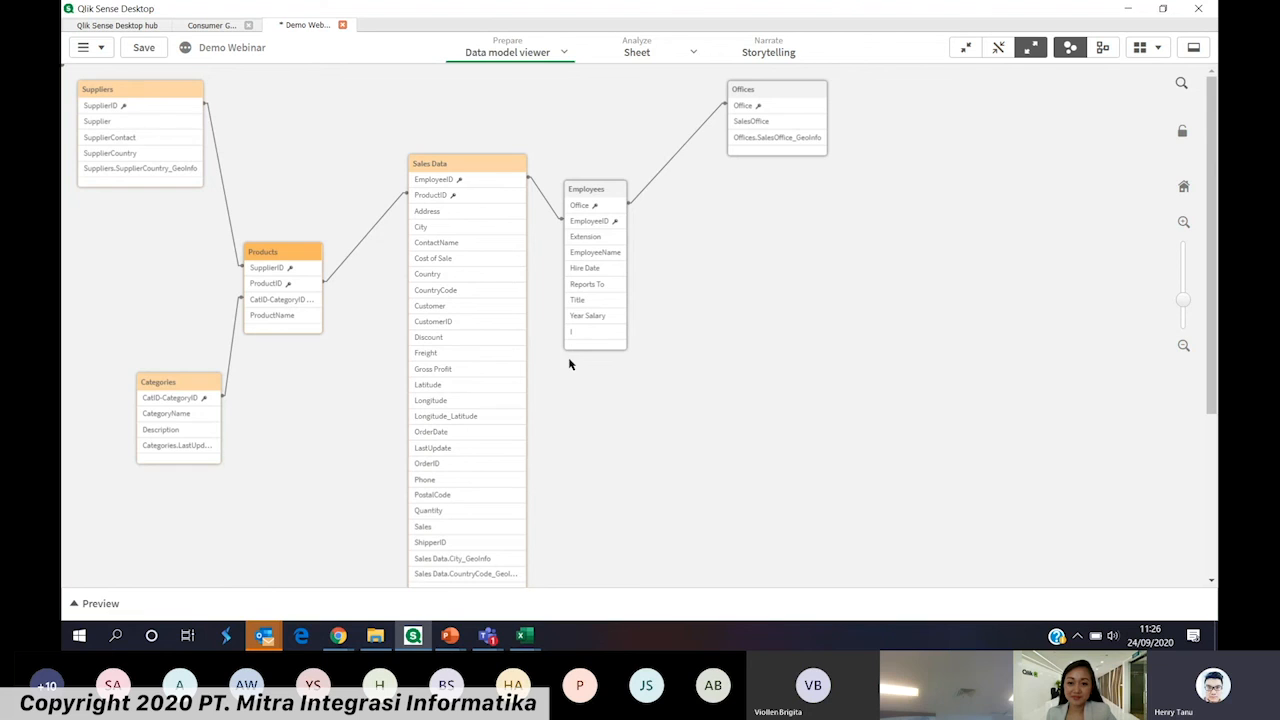
click(476, 166)
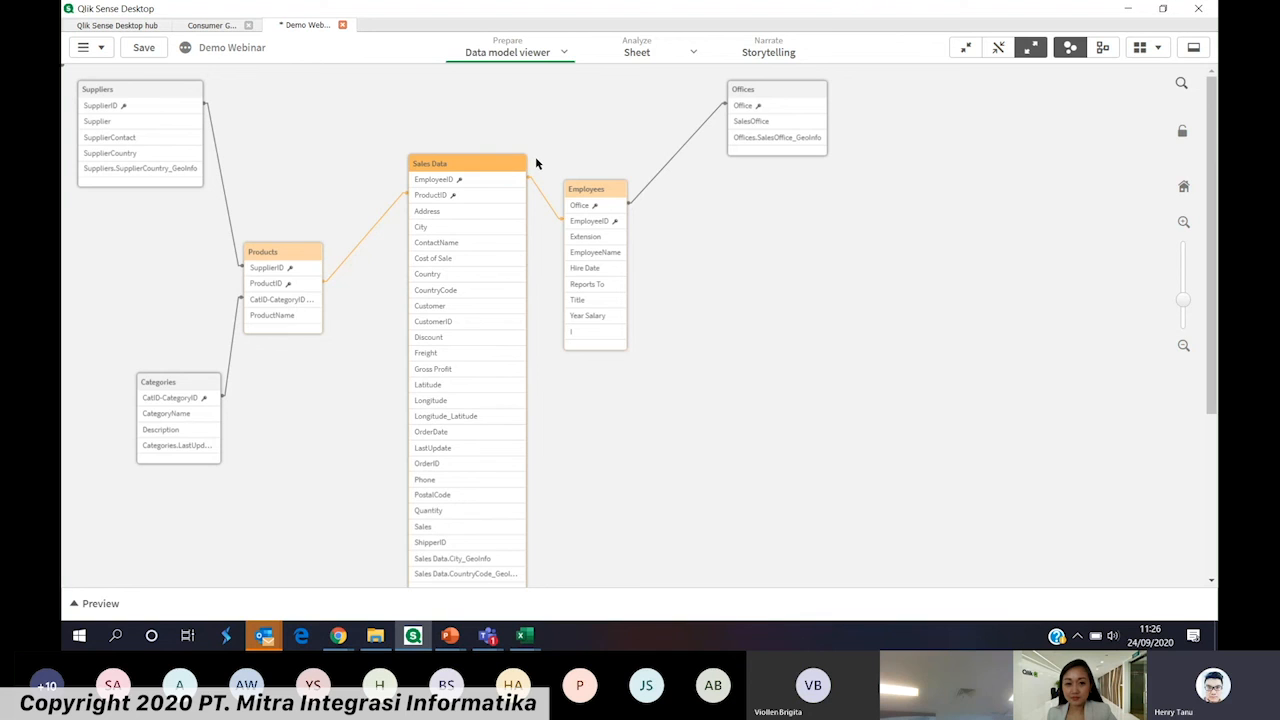
Open My new sheet for editing and show the list of available charts
click(630, 60)
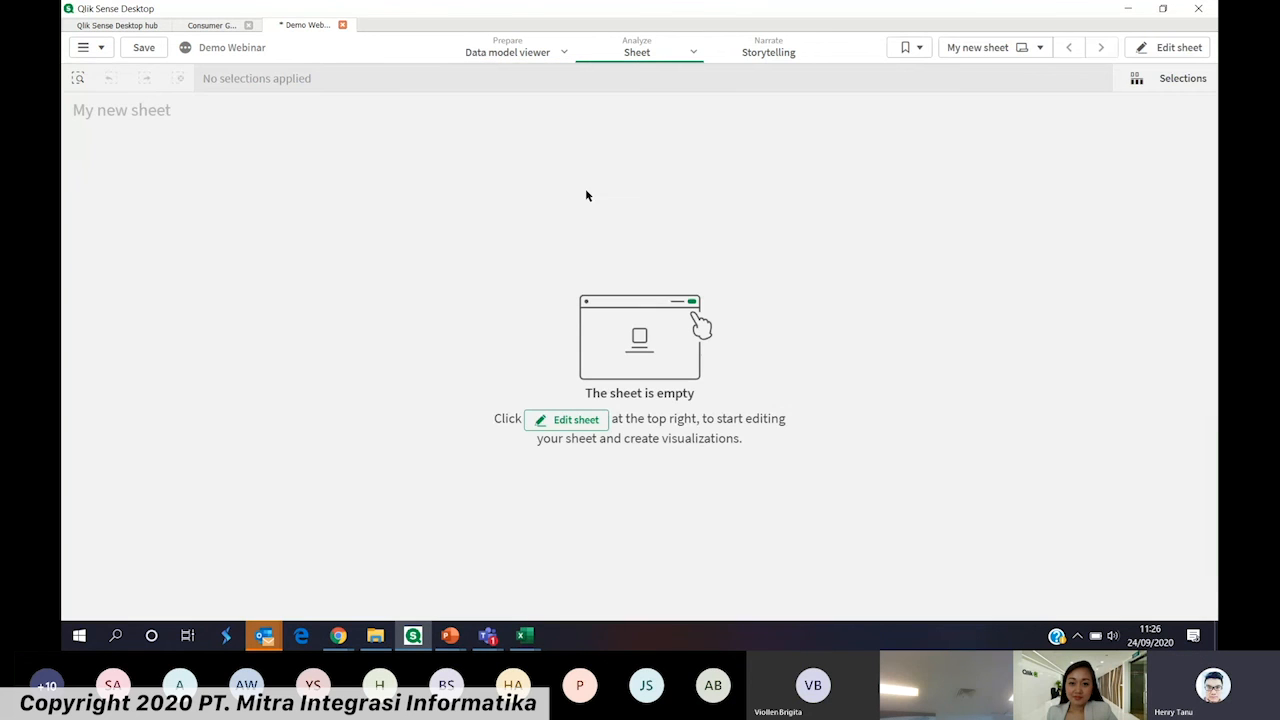
click(1168, 48)
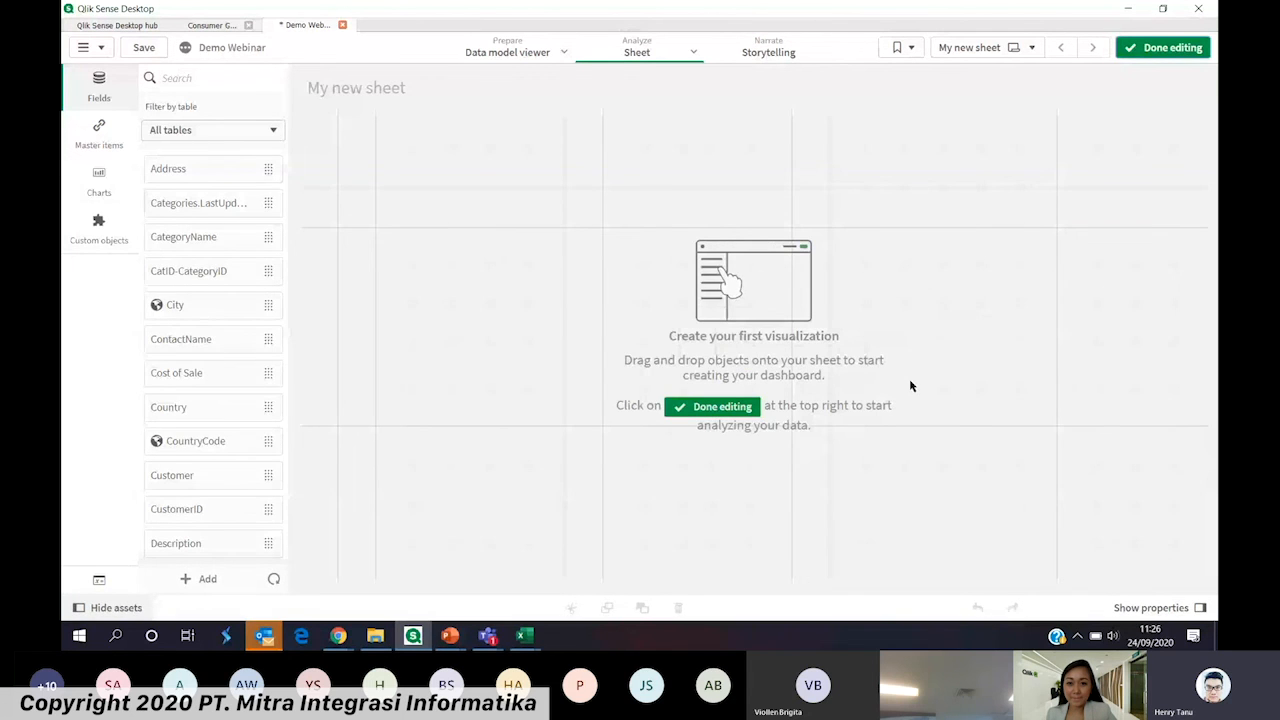
click(110, 189)
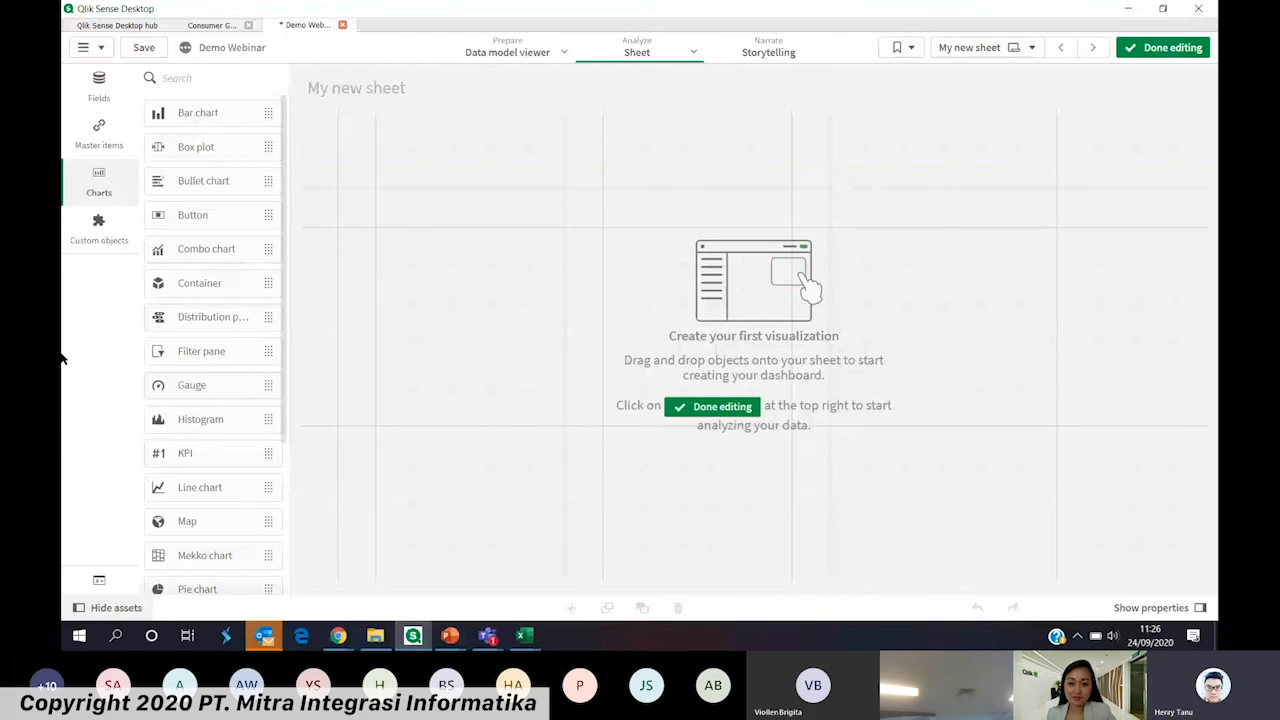
Switch from the sheet to Insights and generate insights from the loaded data
click(692, 52)
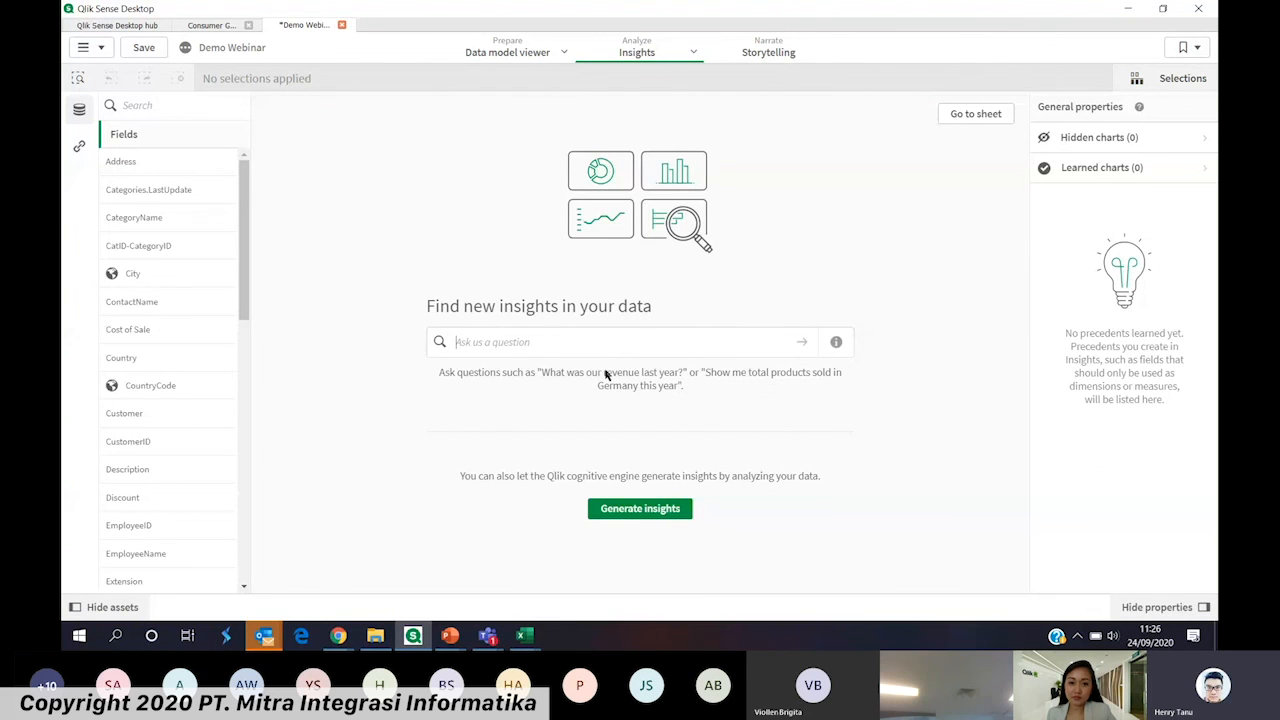
click(612, 510)
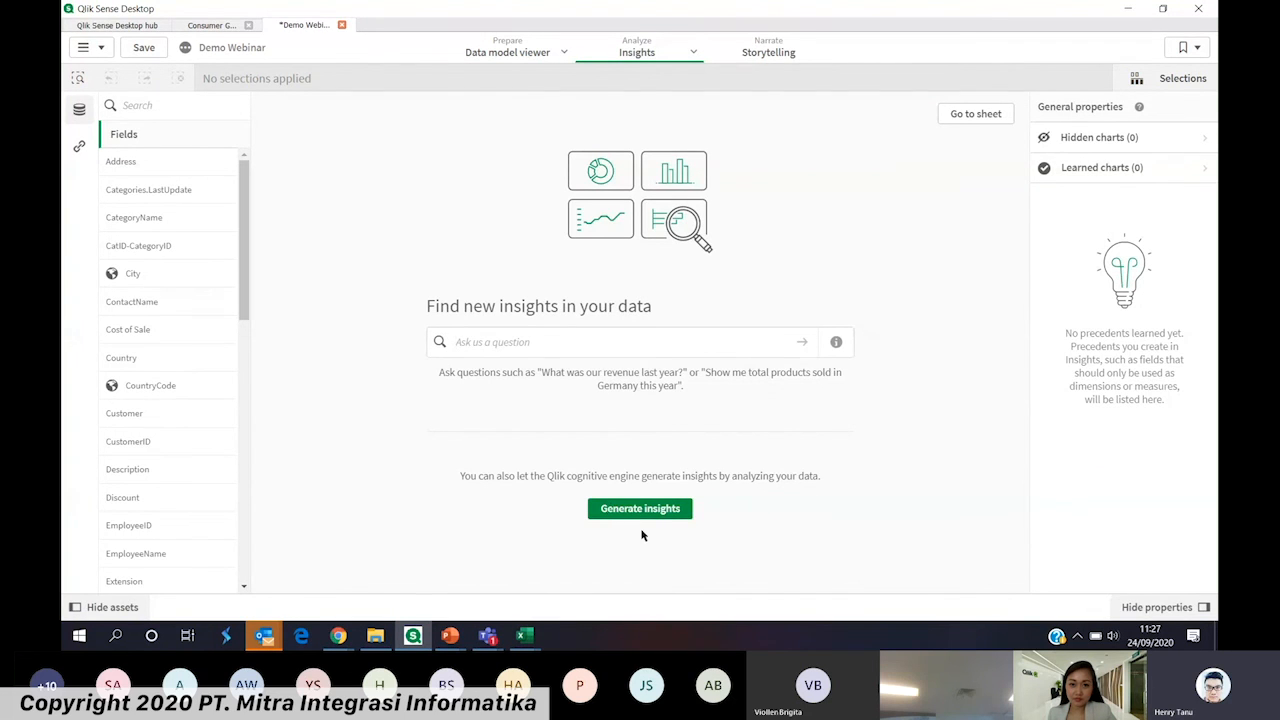
click(657, 510)
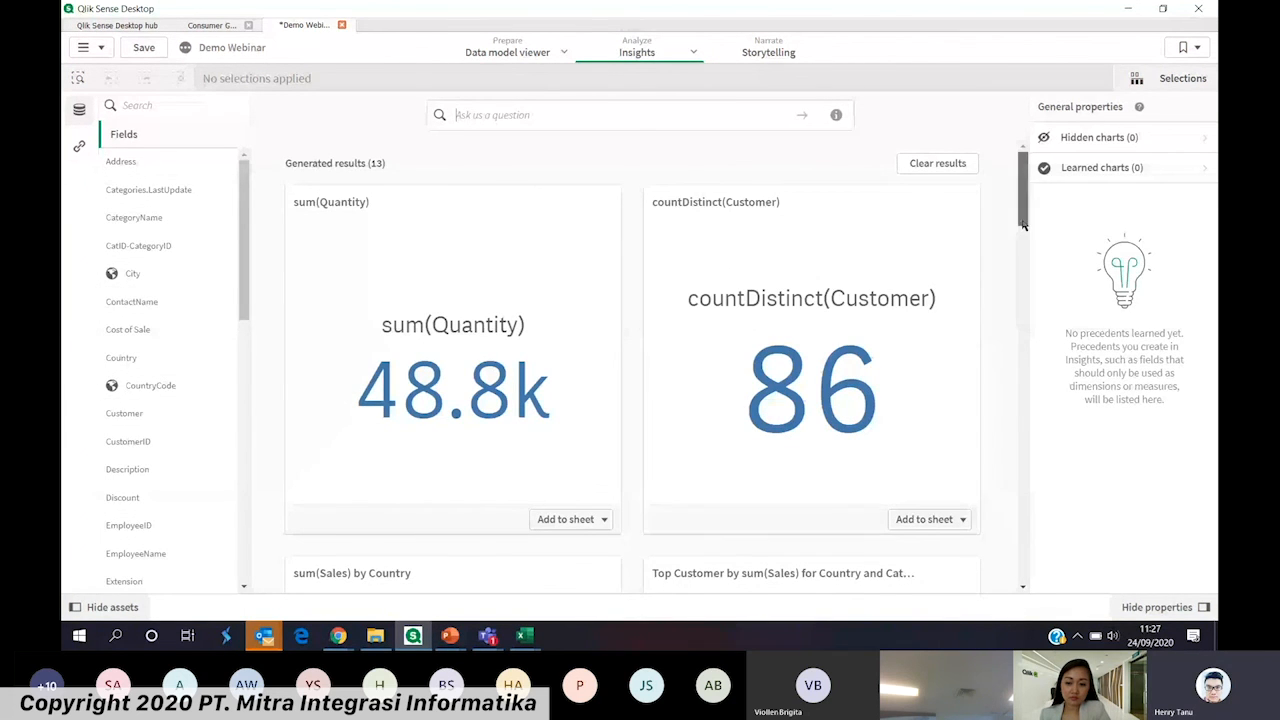
Browse the generated insights and add the sum(Sales) by Country bar chart to My new sheet
scroll(889, 279, down, 4)
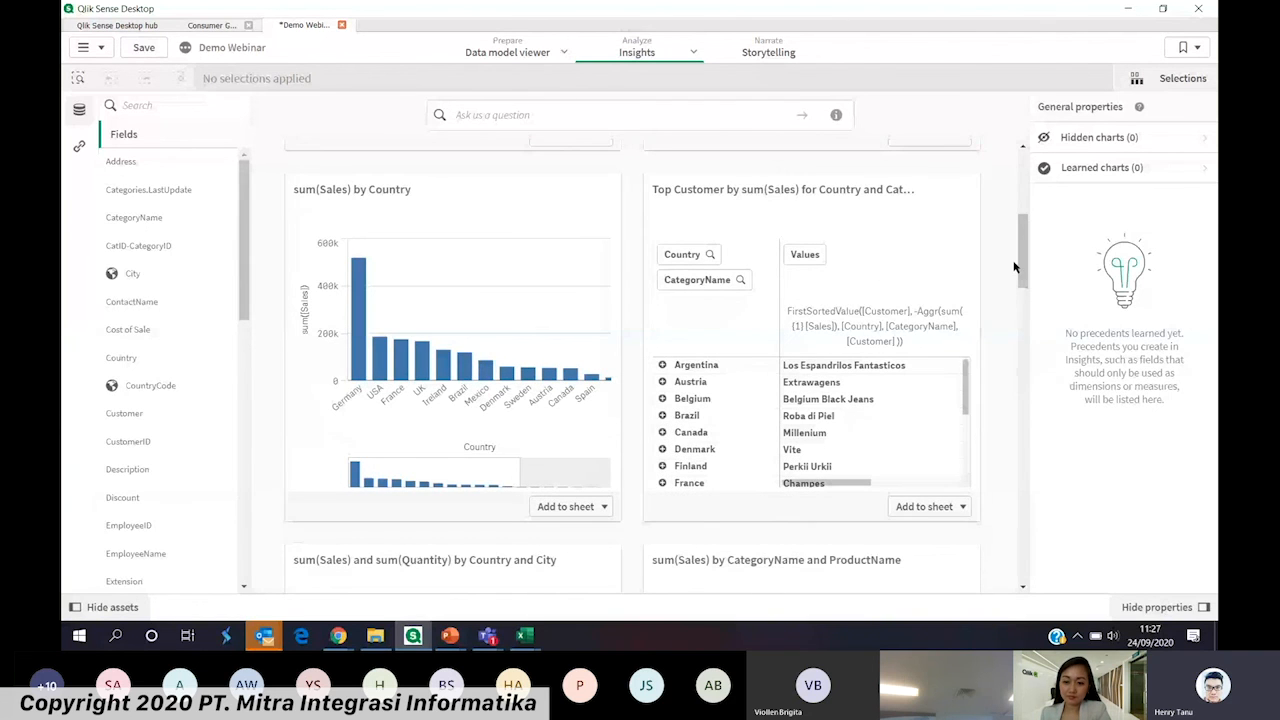
drag(1021, 268, 1032, 314)
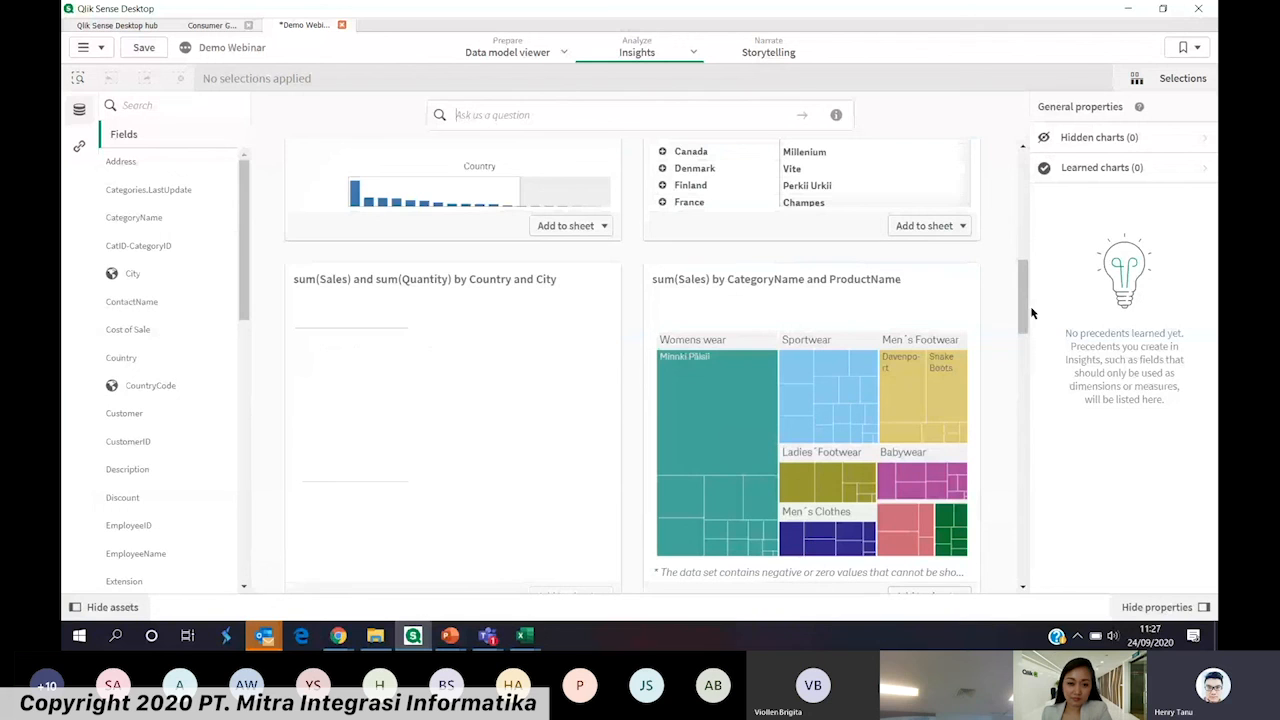
mouse_move(1032, 314)
mouse_down()
mouse_move(1013, 391)
mouse_move(1031, 281)
mouse_move(1030, 298)
mouse_up()
click(455, 576)
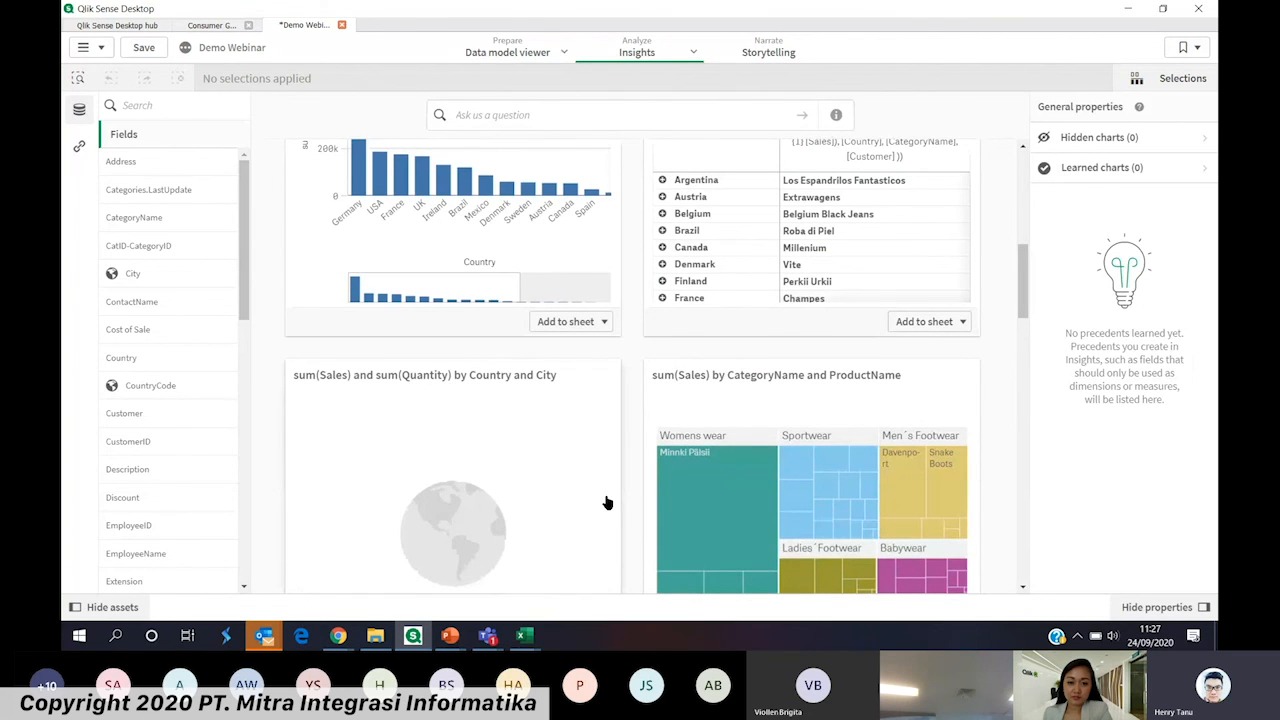
scroll(1025, 333, down, 1)
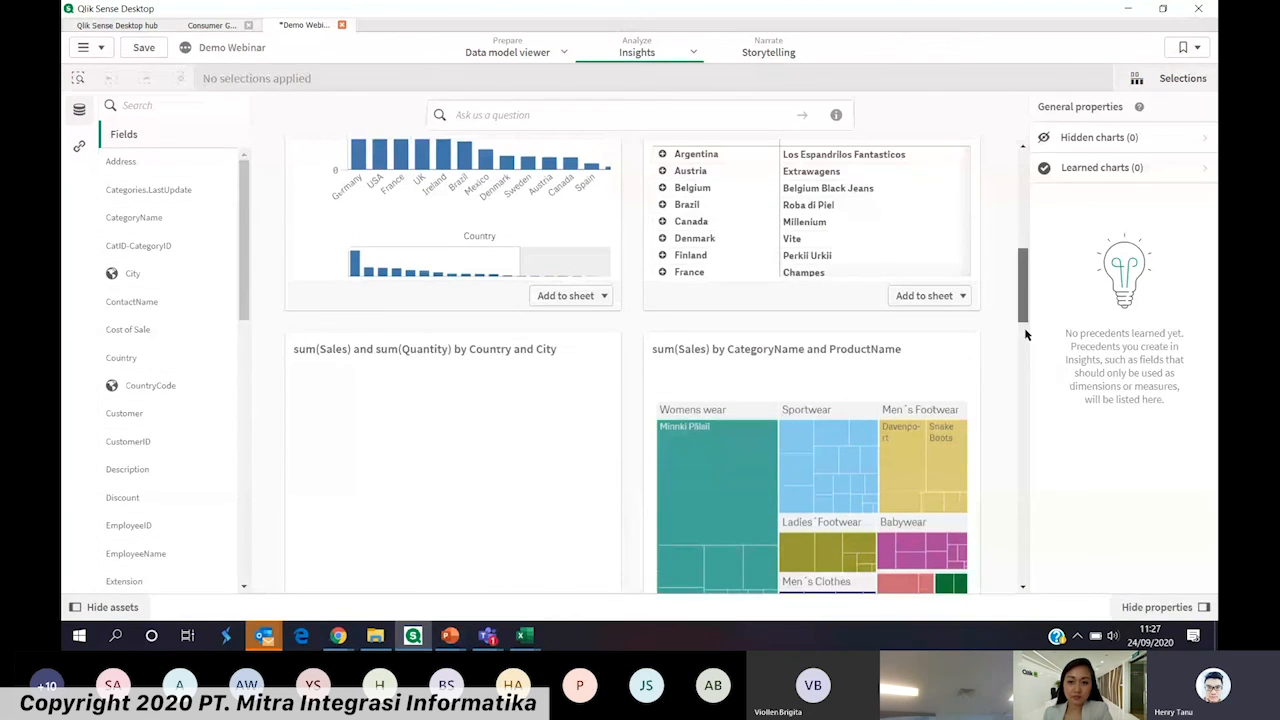
scroll(1025, 333, down, 4)
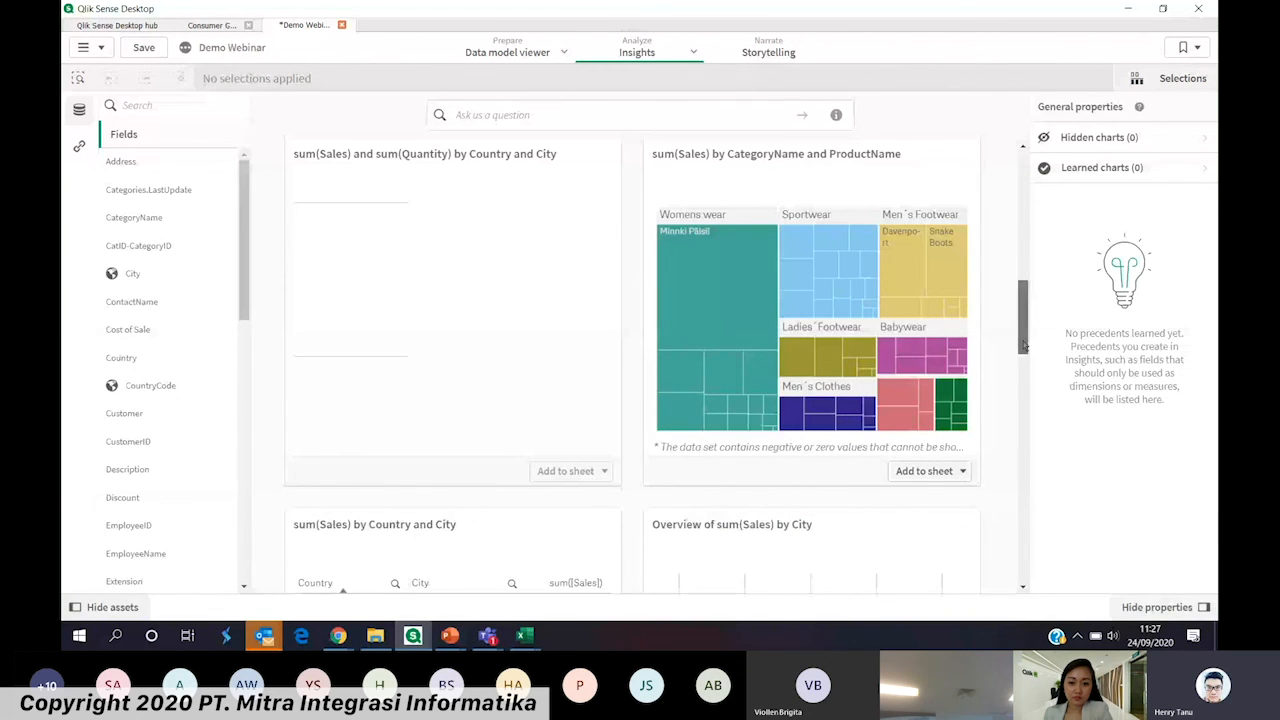
scroll(1024, 345, up, 4)
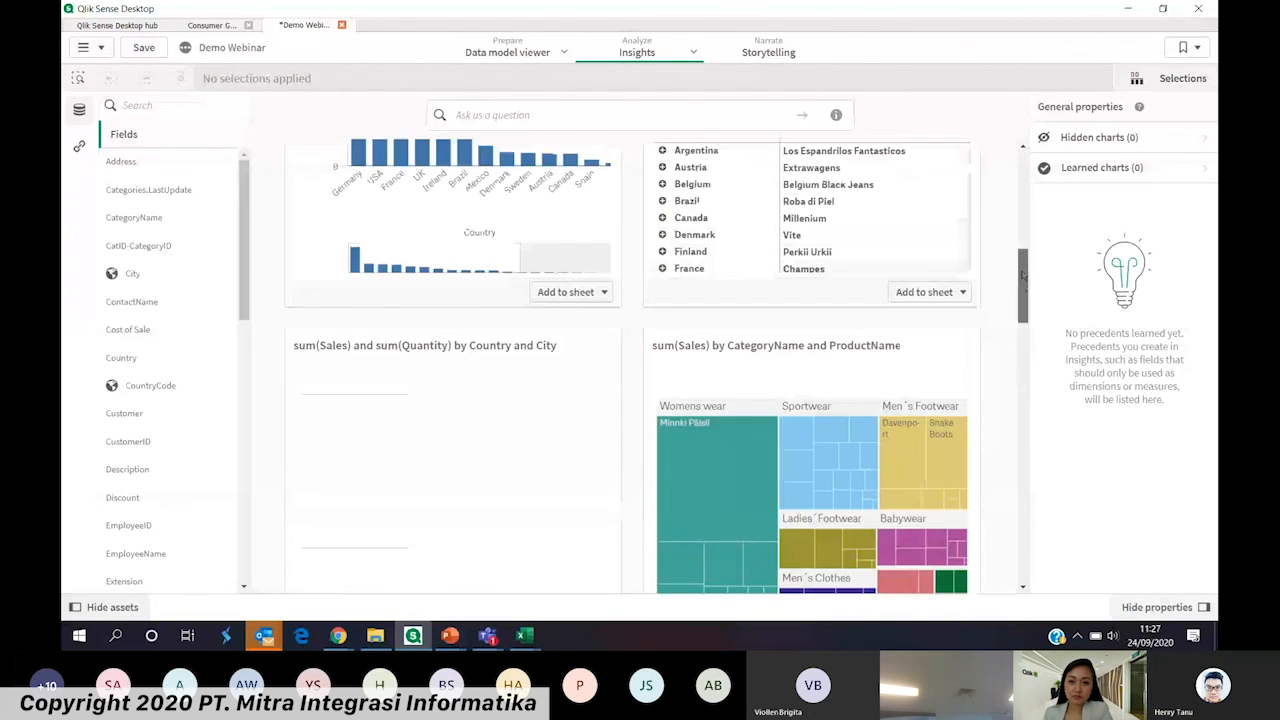
scroll(1022, 275, up, 4)
click(567, 499)
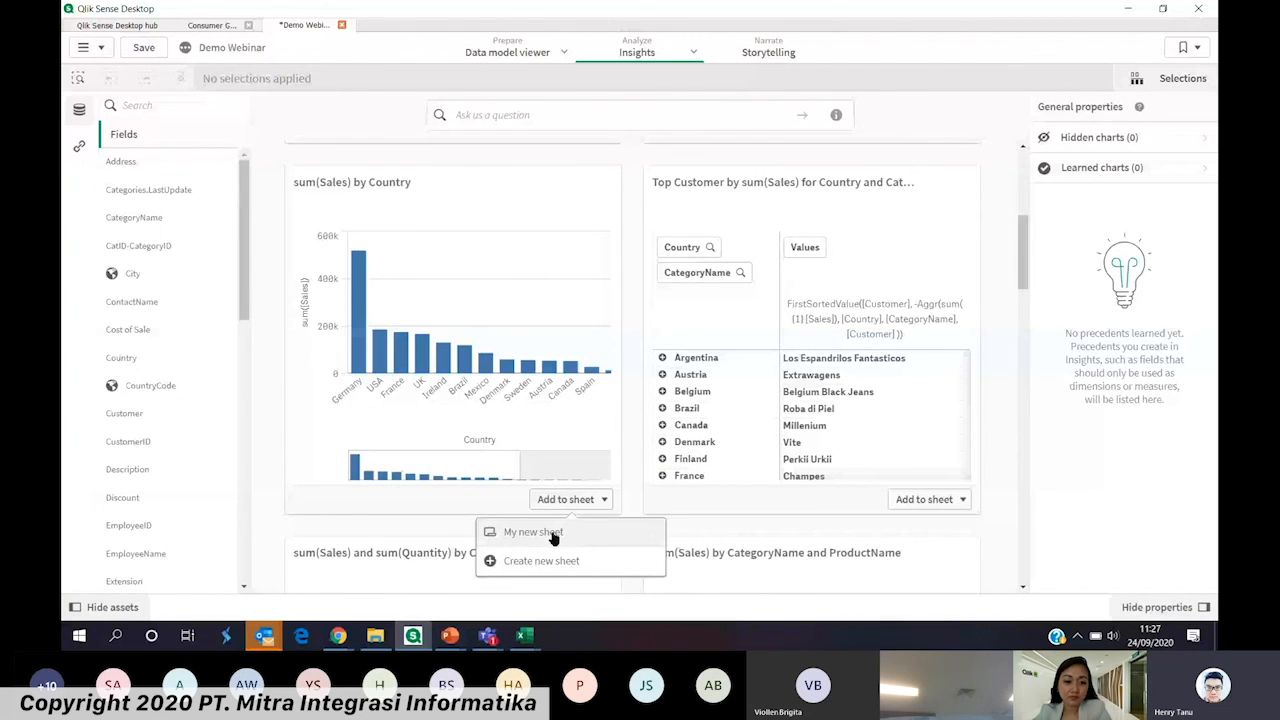
click(553, 533)
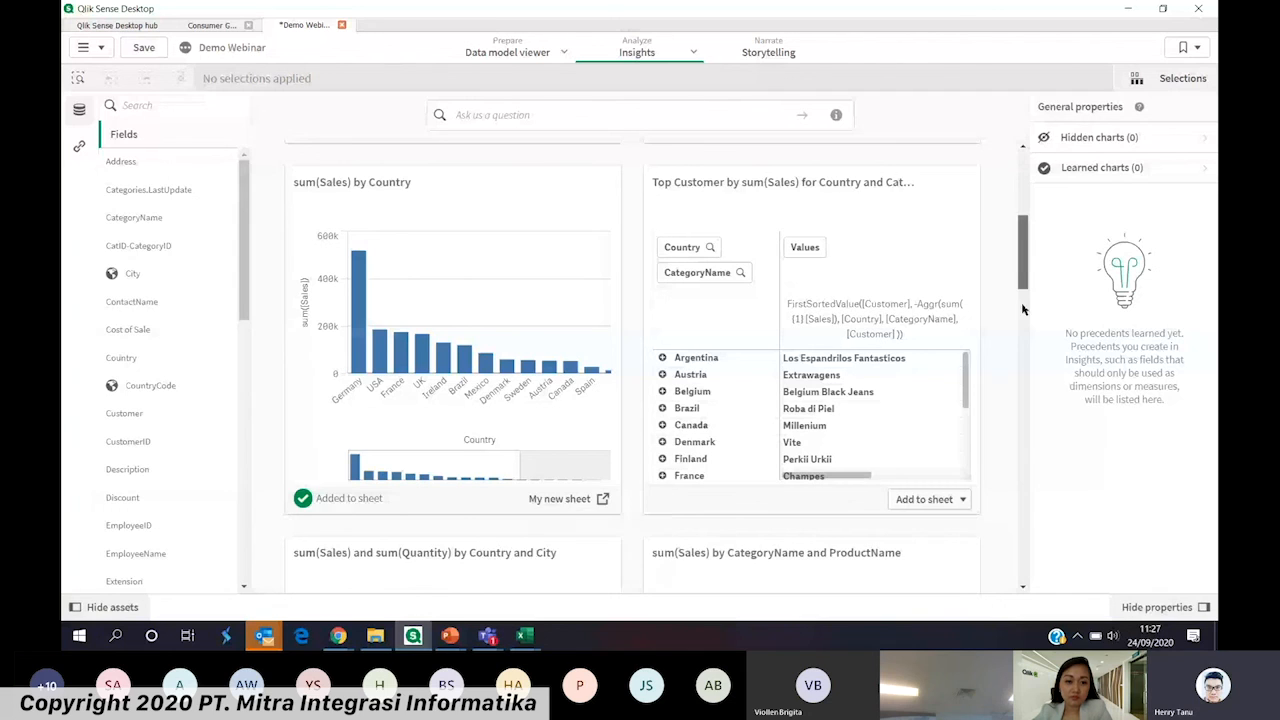
Add the sum(Sales) by CategoryName and ProductName treemap to My new sheet
scroll(1008, 327, down, 8)
click(962, 441)
click(930, 475)
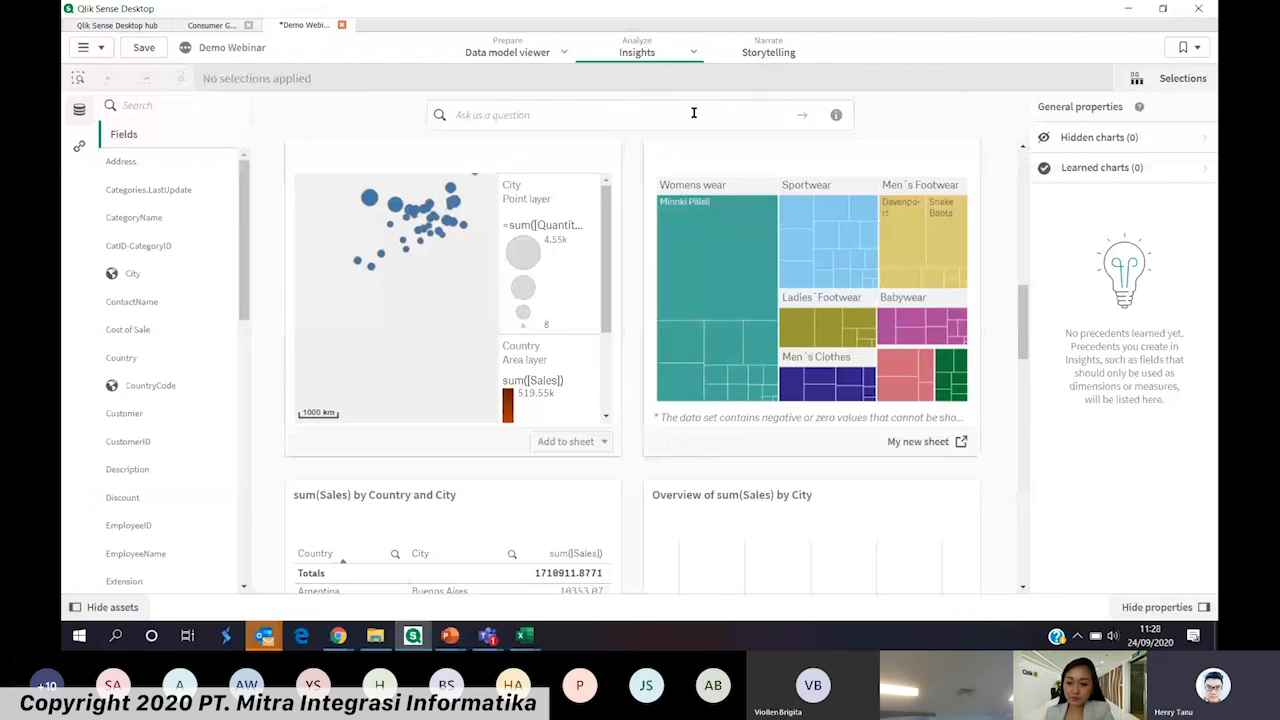
Return from Insights to My new sheet and leave edit mode to view the added charts
click(693, 52)
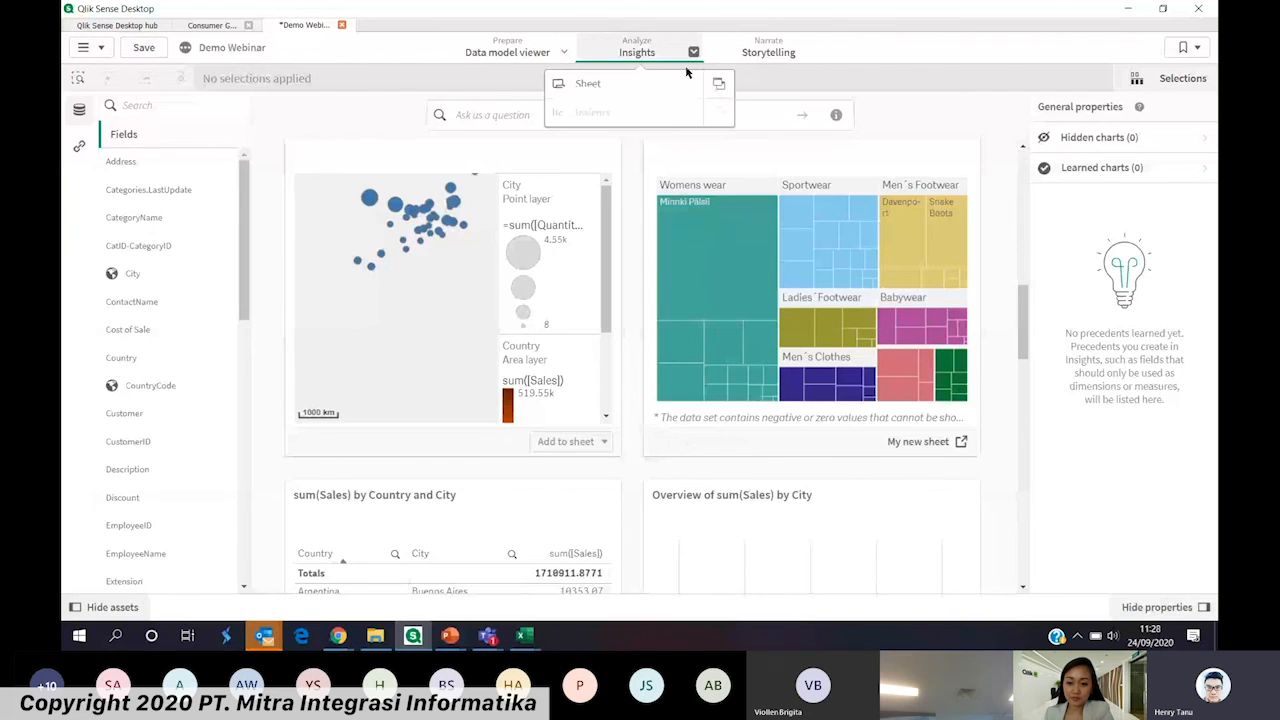
click(588, 88)
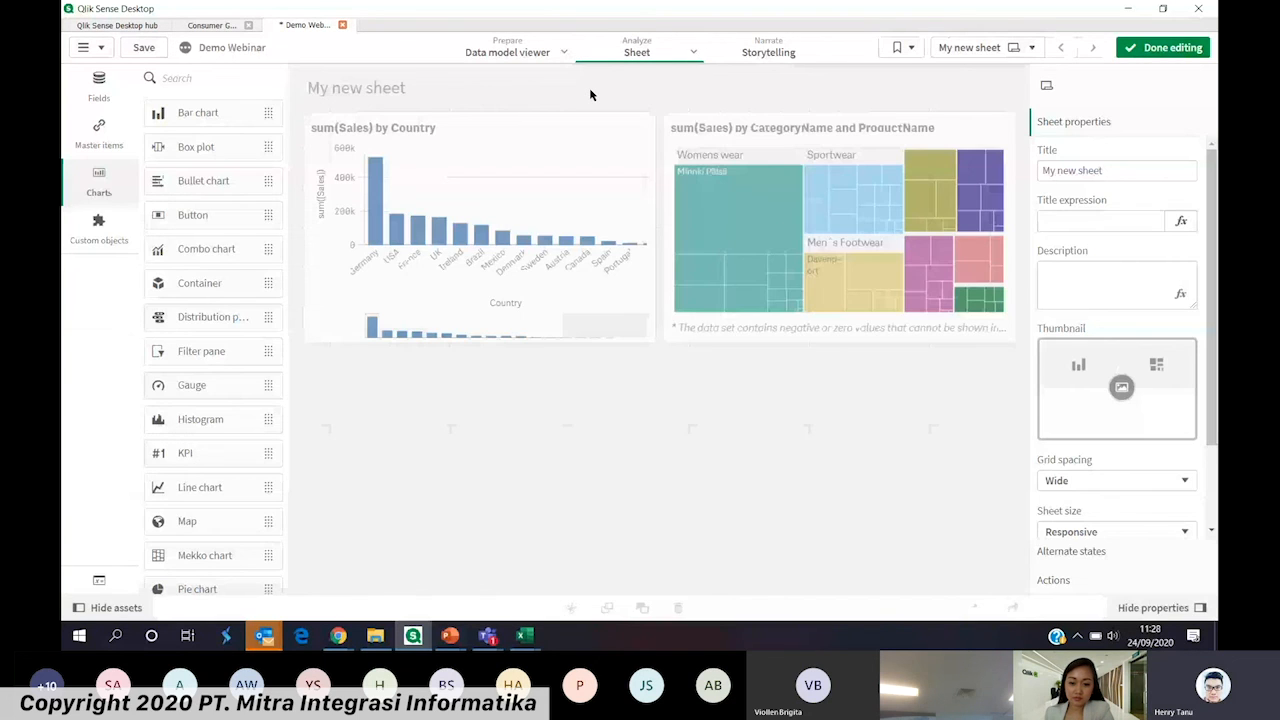
click(1150, 47)
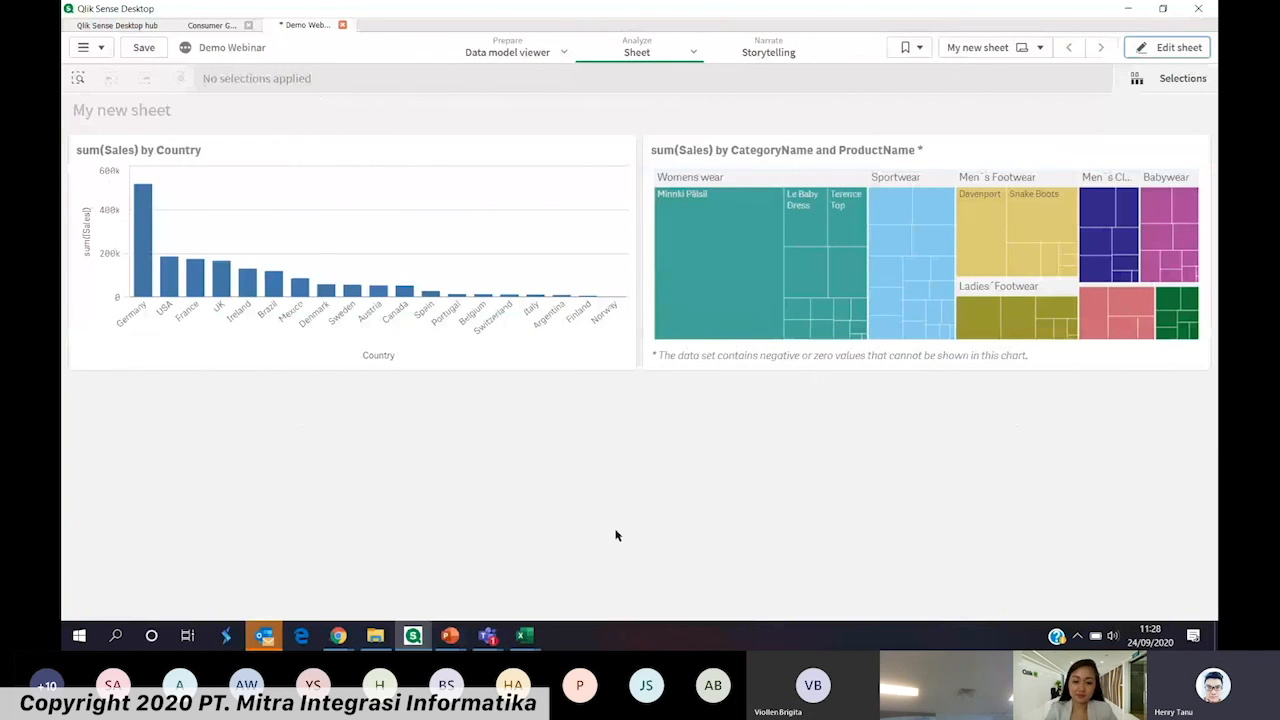
Reopen the sheet for editing and retitle the country bar chart as "Sales By Country"
click(1167, 47)
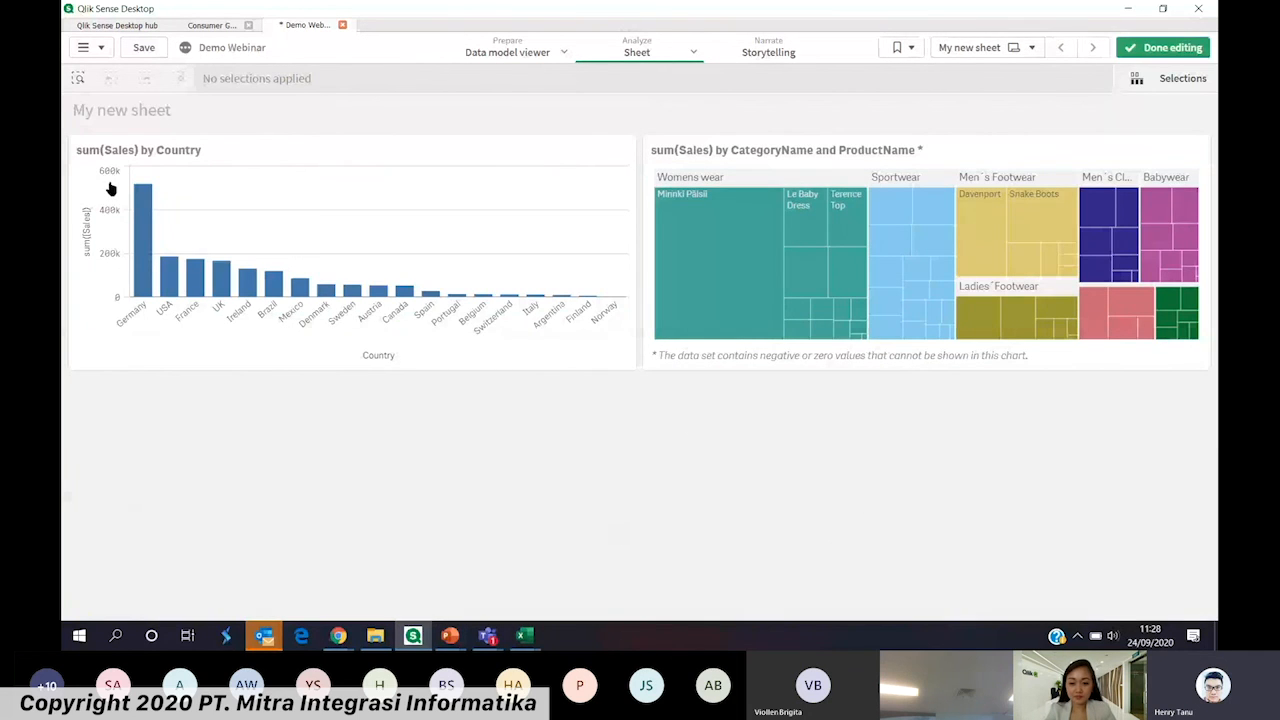
drag(428, 128, 309, 128)
text(Sal)
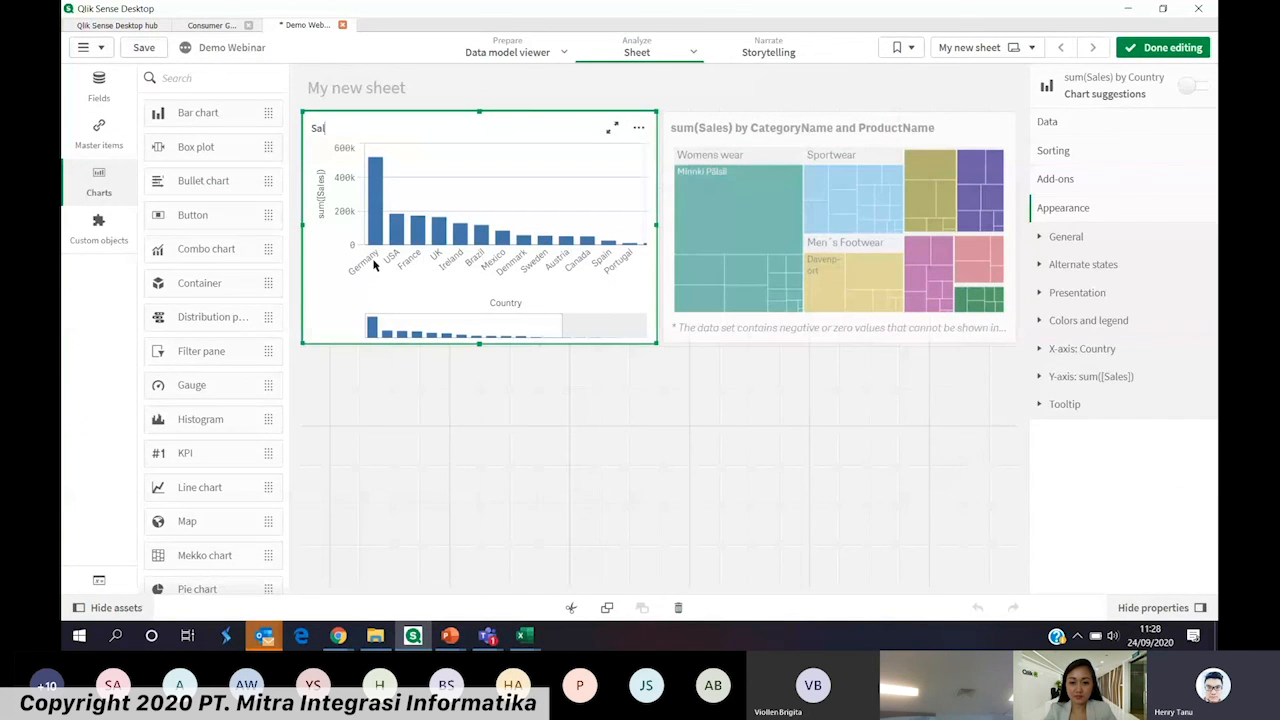
text(es By Count)
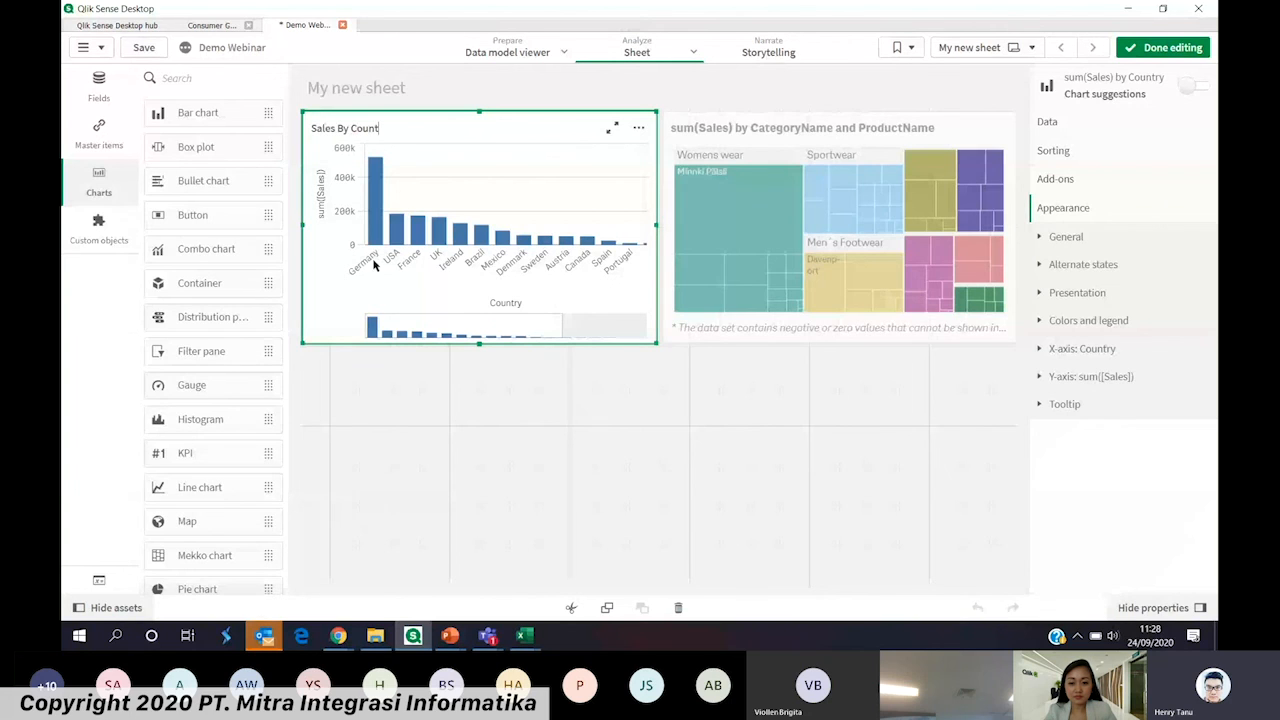
text(ry)
Retitle the treemap as "Sales By Cat Name" and finish editing the sheet
click(680, 128)
text(S)
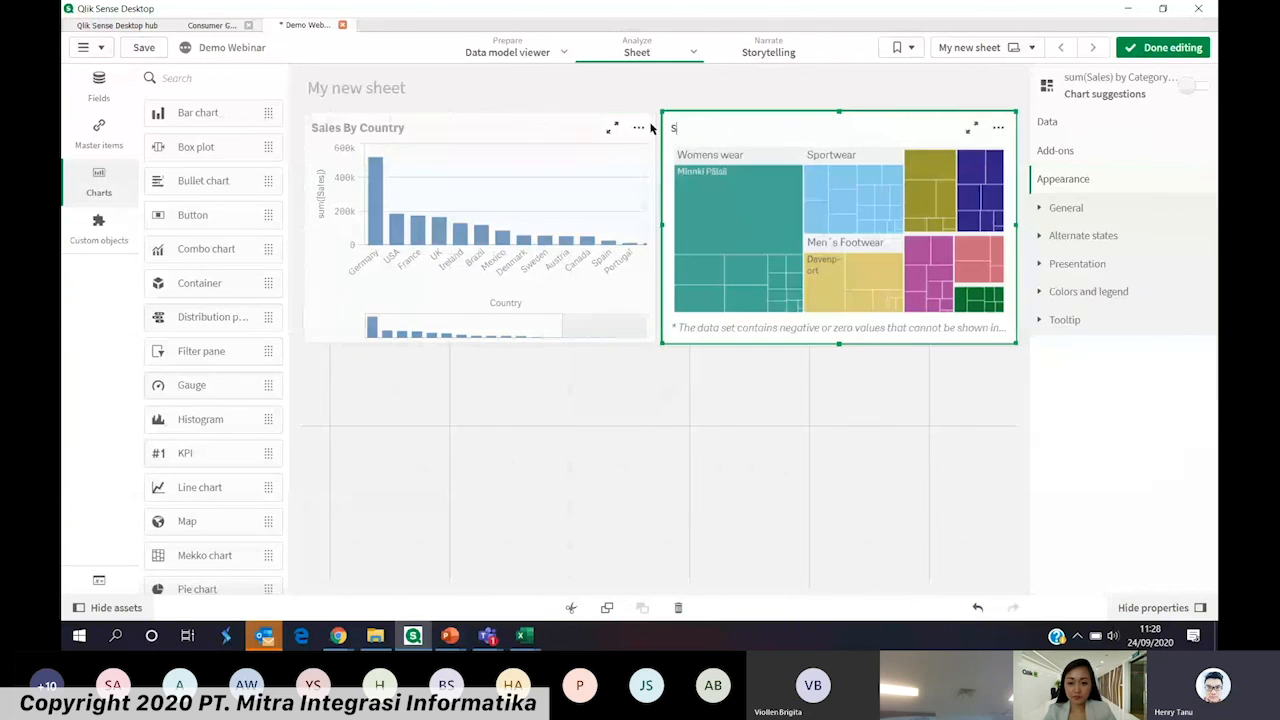
text(ales)
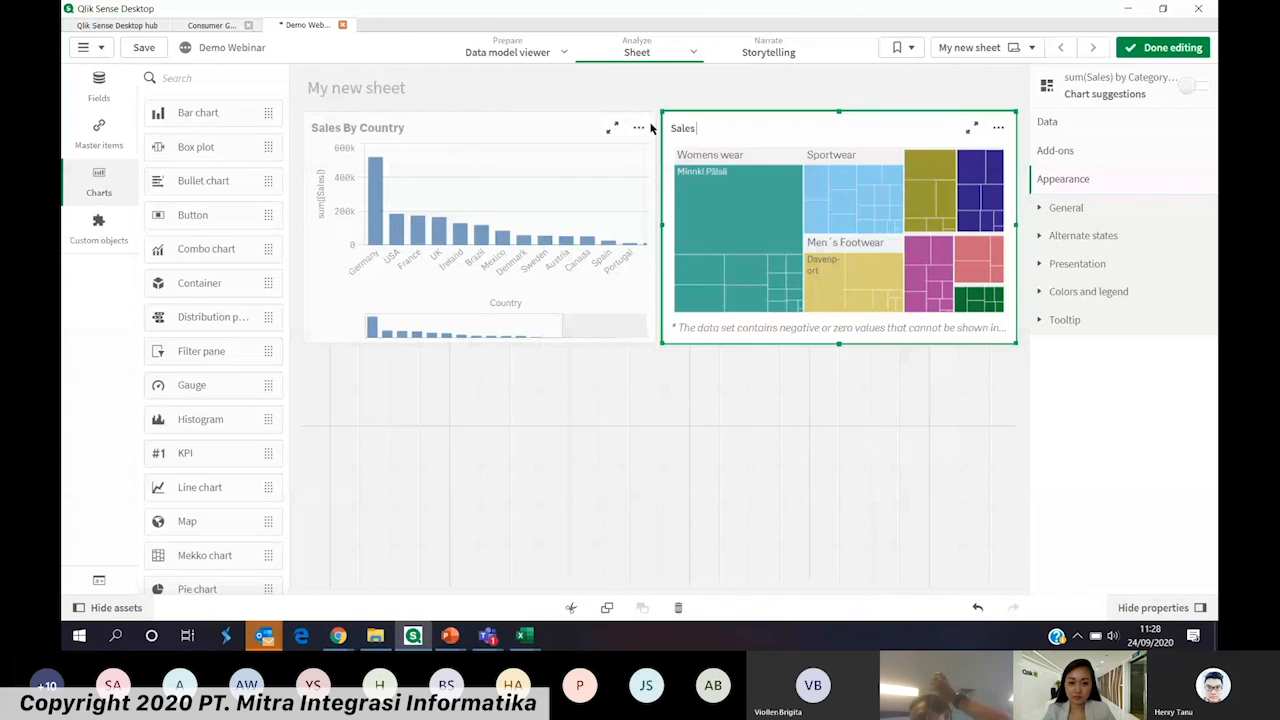
text(By Cat Name)
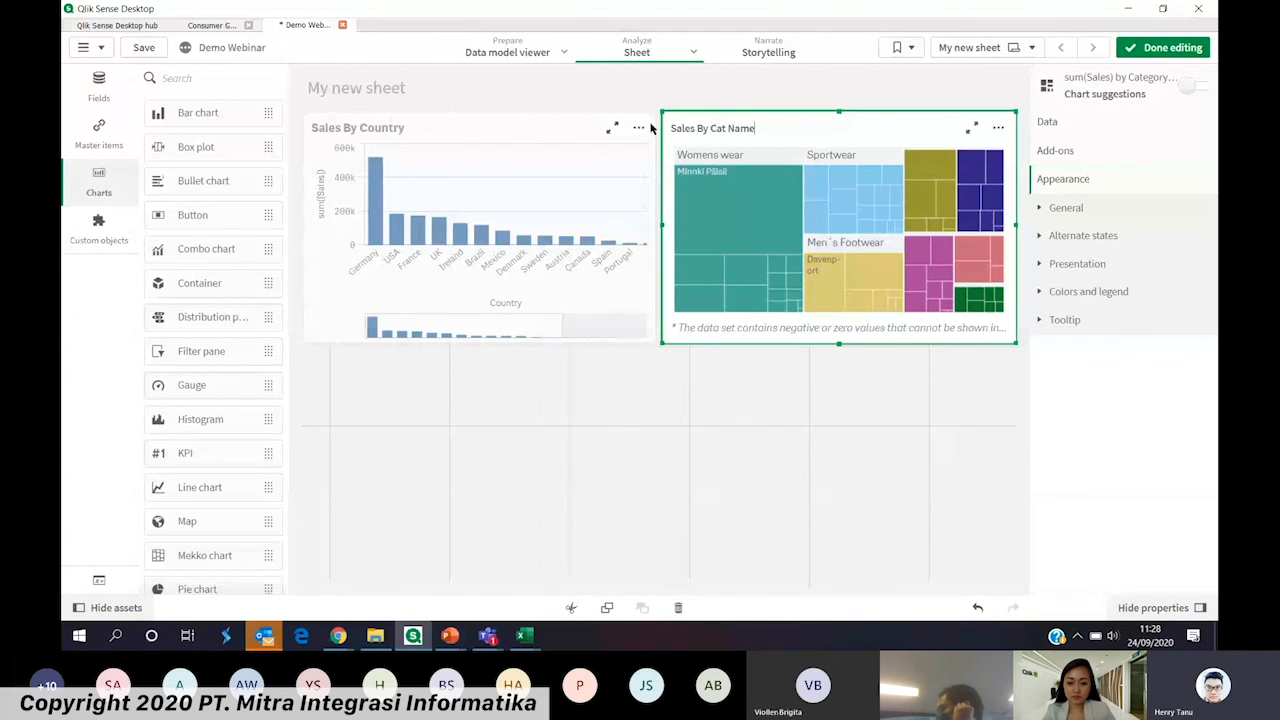
click(1163, 48)
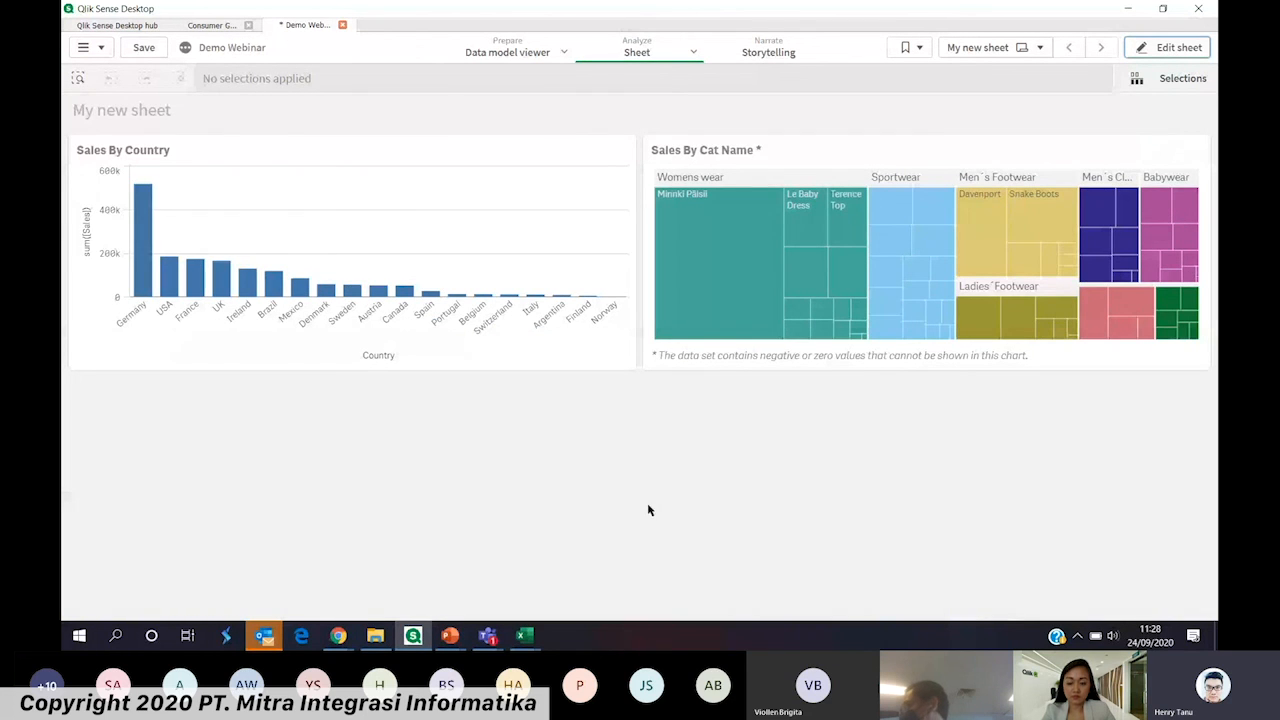
click(507, 52)
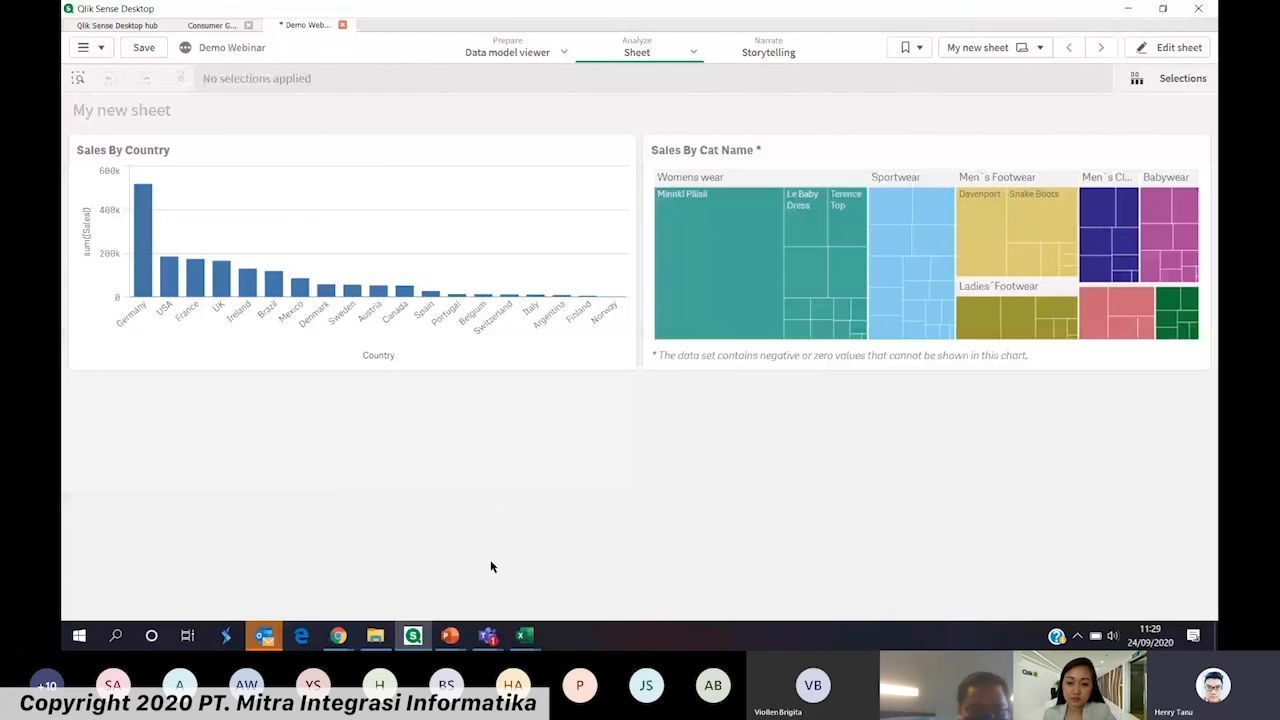
mouse_move(488, 636)
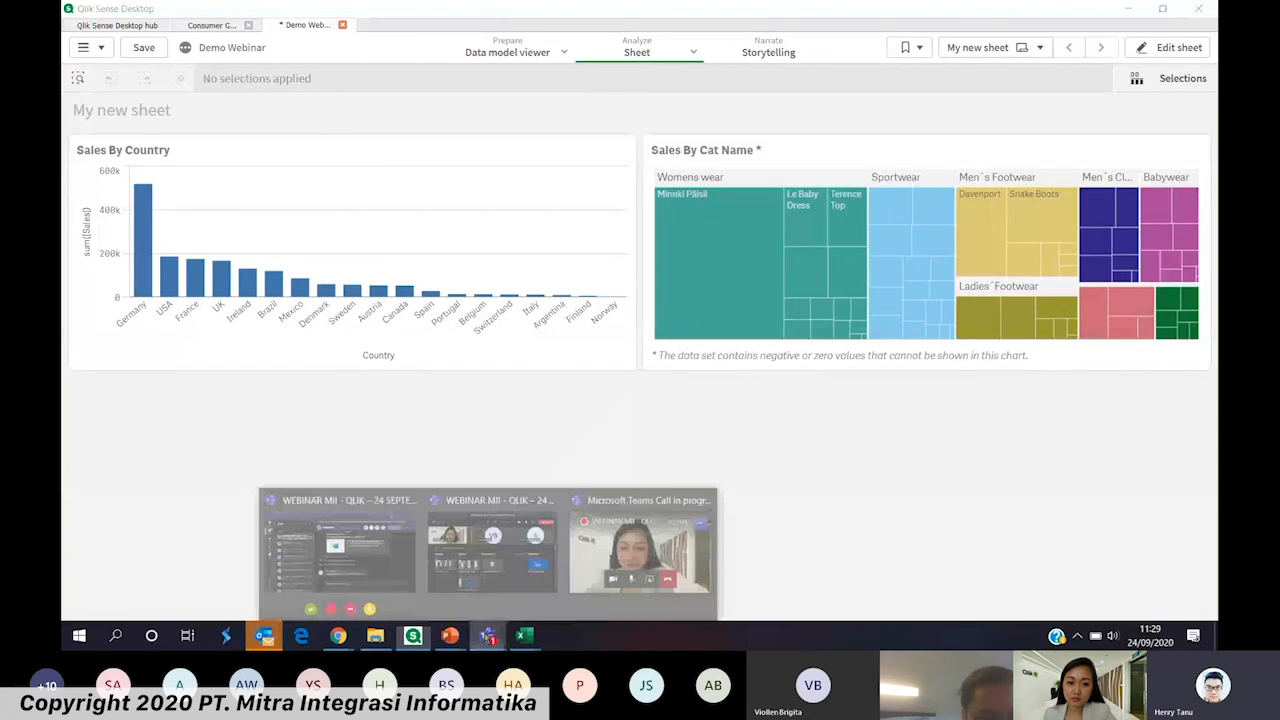